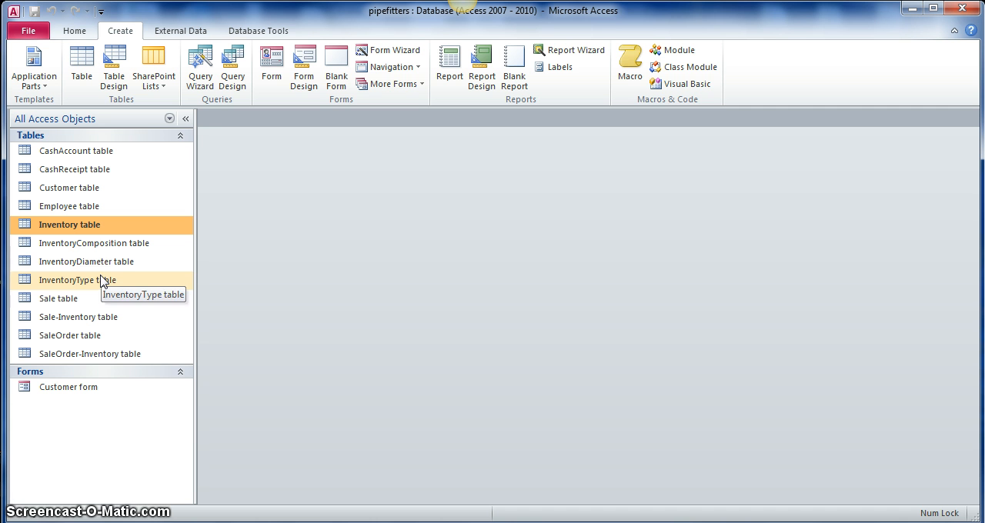
# Step: Open the Inventory table and examine the codes in its Composition, Type and Diameter columns across the records
pyautogui.doubleClick(66, 228)
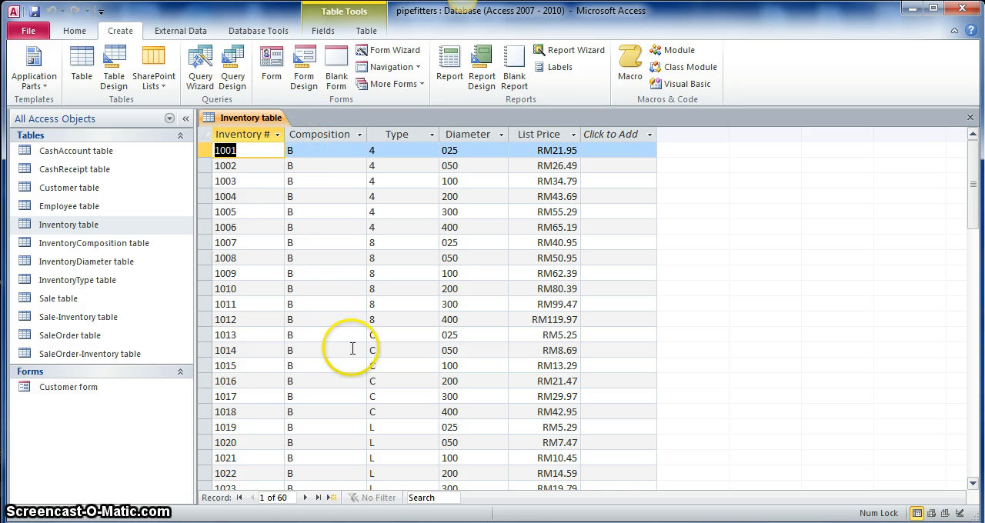
pyautogui.scroll(-8, 354, 349)
pyautogui.scroll(8, 282, 262)
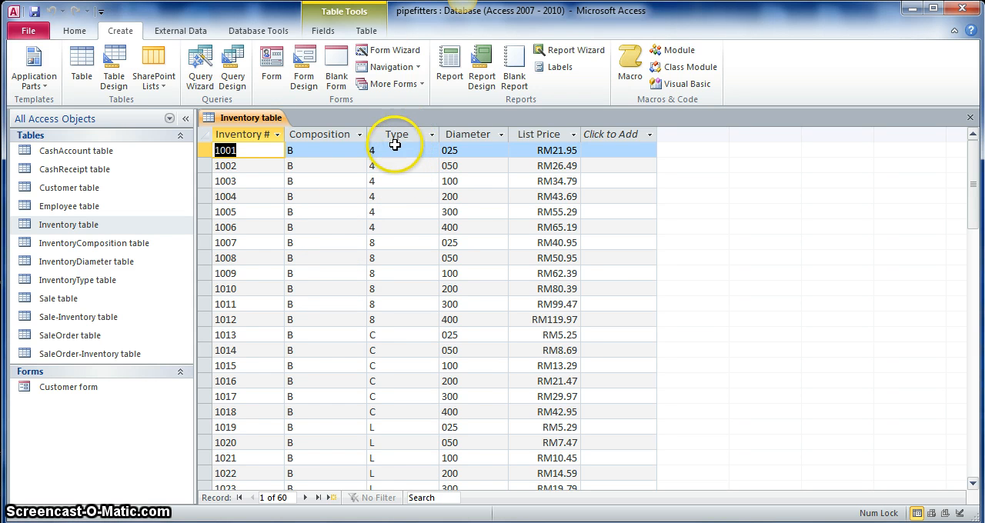
pyautogui.scroll(-1, 381, 210)
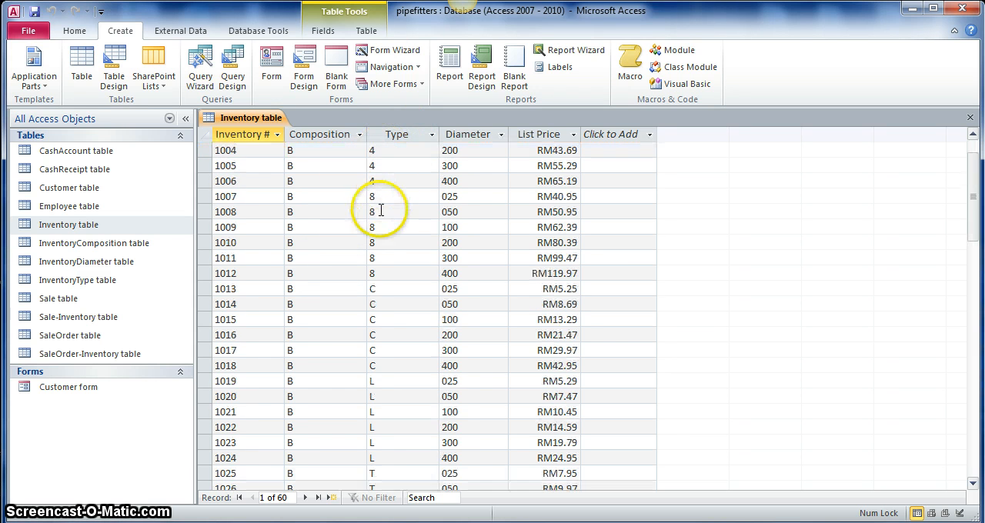
pyautogui.scroll(-1, 380, 210)
pyautogui.scroll(-8, 366, 266)
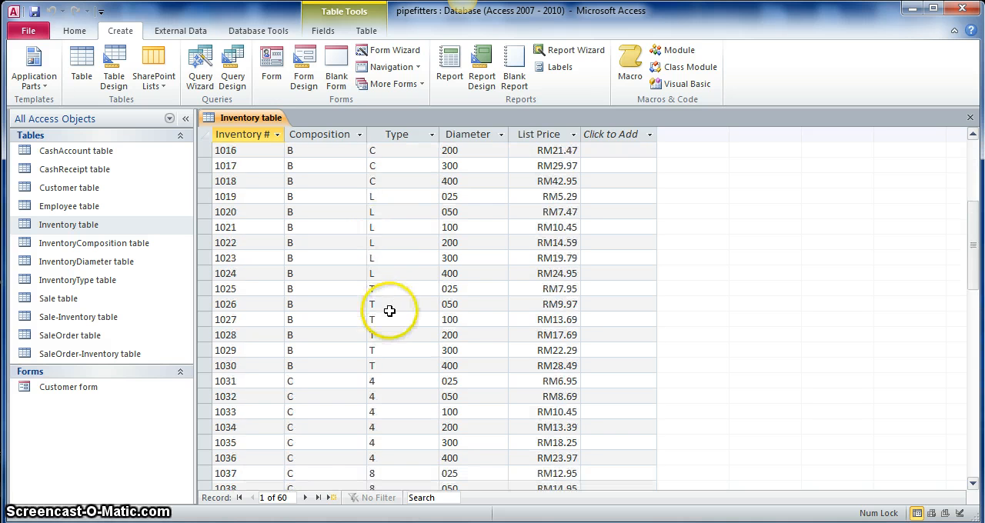
pyautogui.scroll(10, 379, 358)
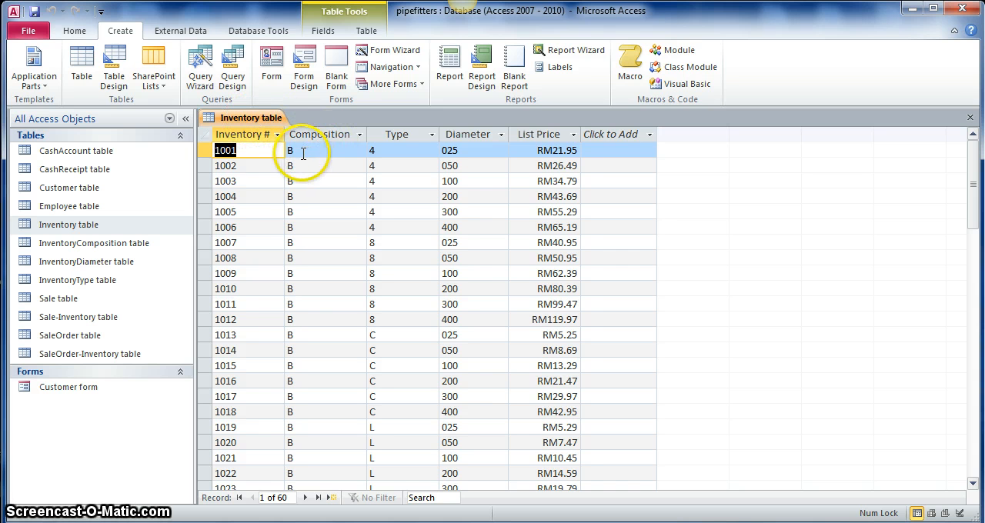
pyautogui.scroll(-19, 320, 251)
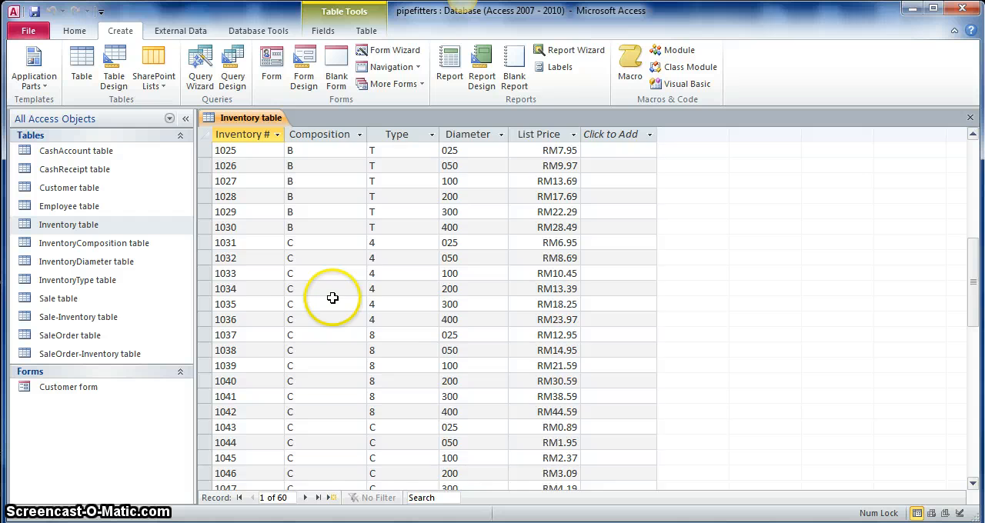
pyautogui.scroll(7, 332, 298)
pyautogui.scroll(12, 331, 297)
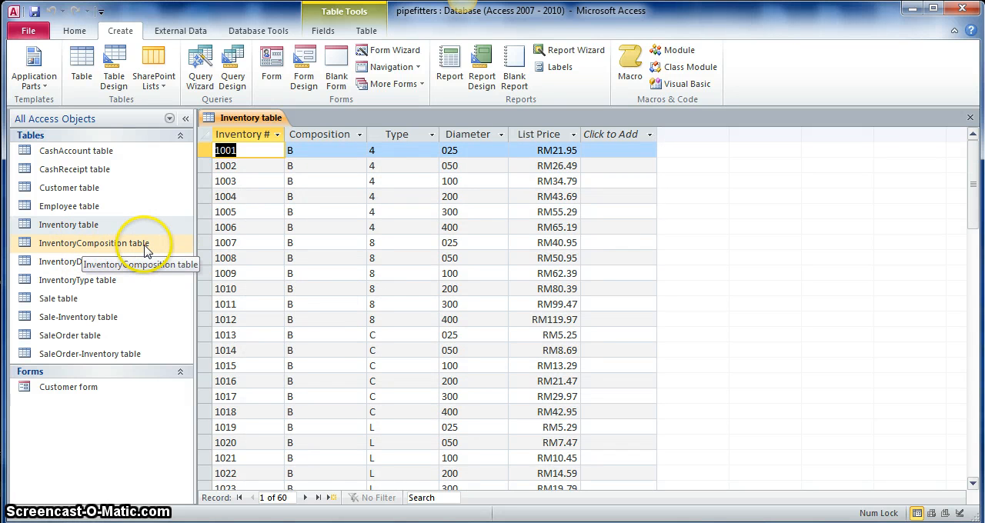
# Step: Open the InventoryComposition table, fit its Composition column to the heading, and compare its codes with the Inventory table
pyautogui.doubleClick(117, 244)
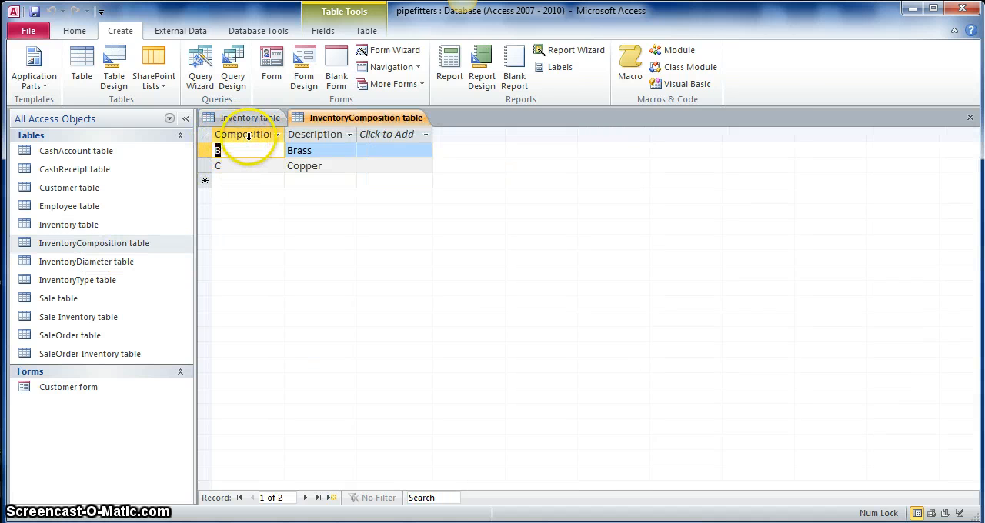
pyautogui.doubleClick(286, 136)
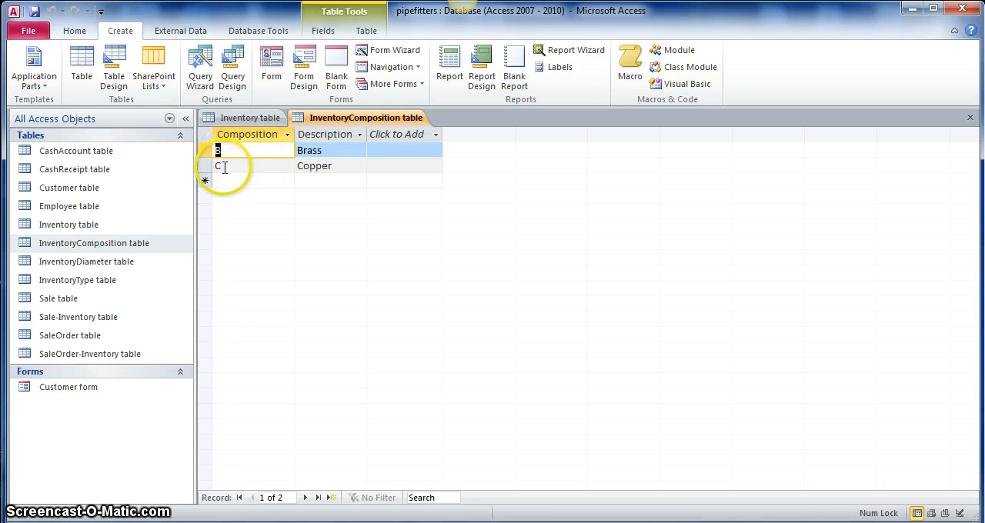
pyautogui.click(247, 118)
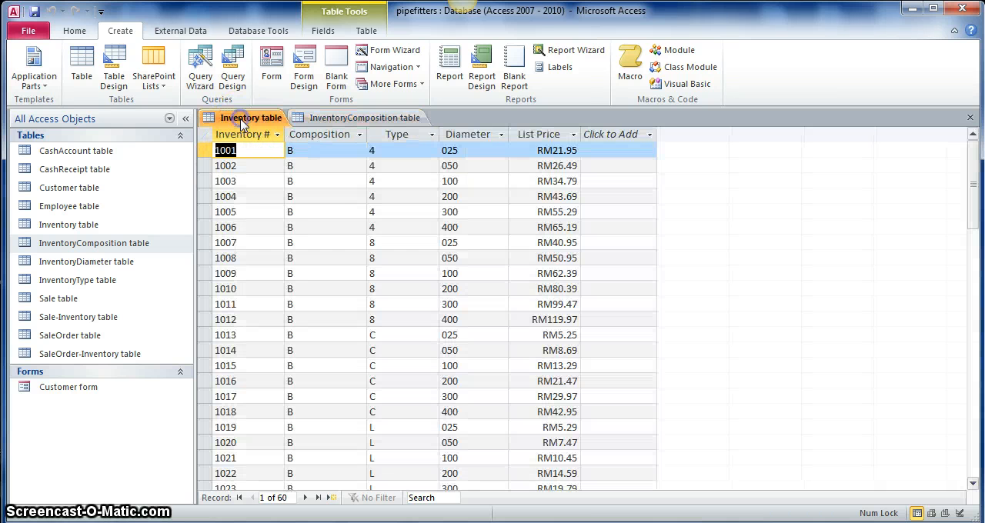
pyautogui.click(329, 116)
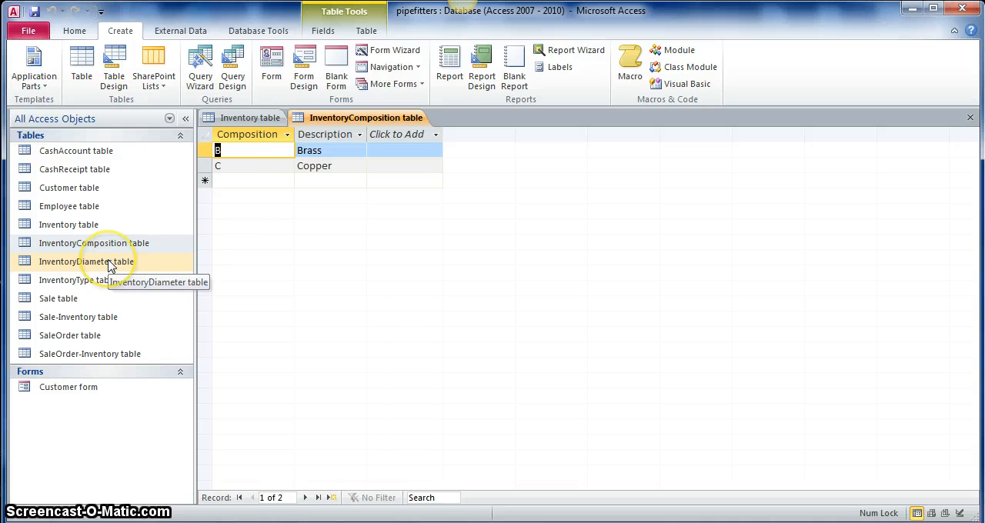
pyautogui.click(265, 120)
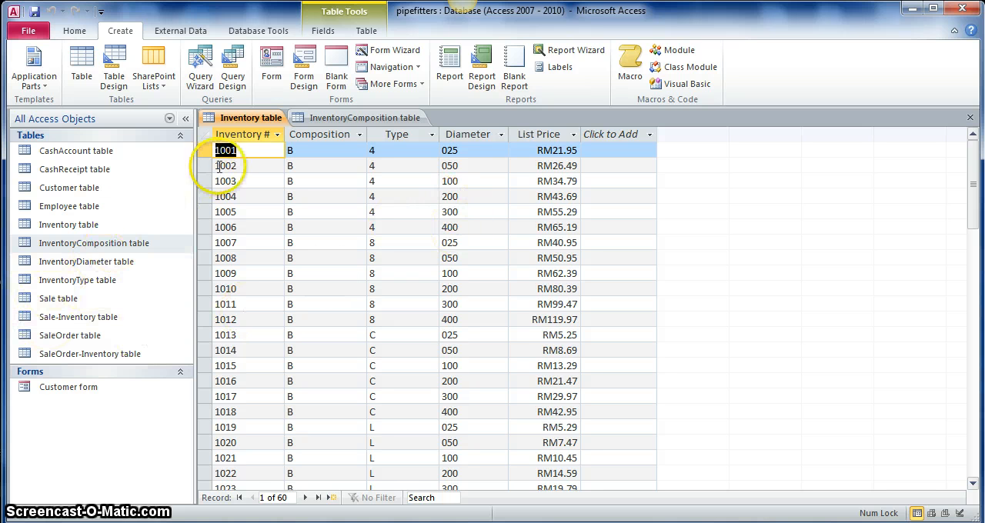
# Step: View the InventoryDiameter table, then close all open tables, saving the layout changes to the InventoryComposition table
pyautogui.doubleClick(105, 265)
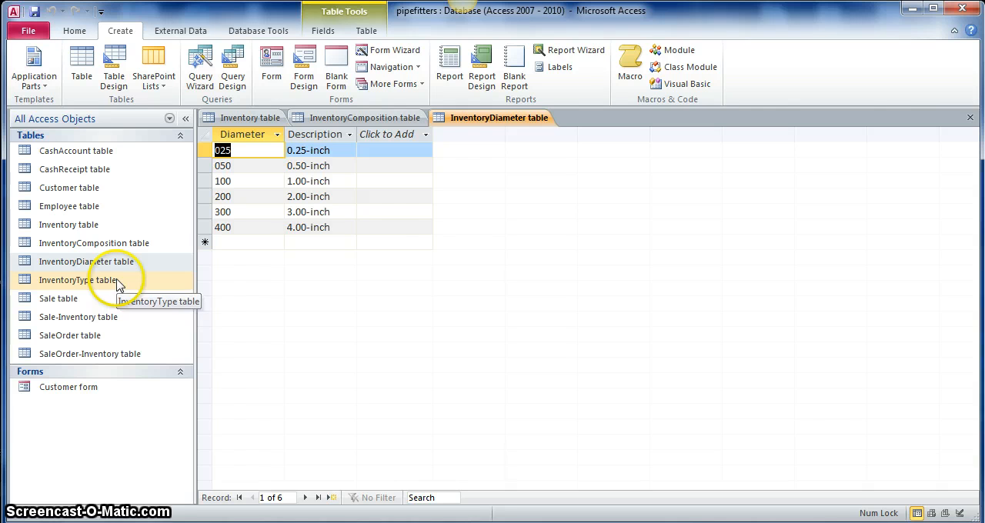
pyautogui.click(969, 121)
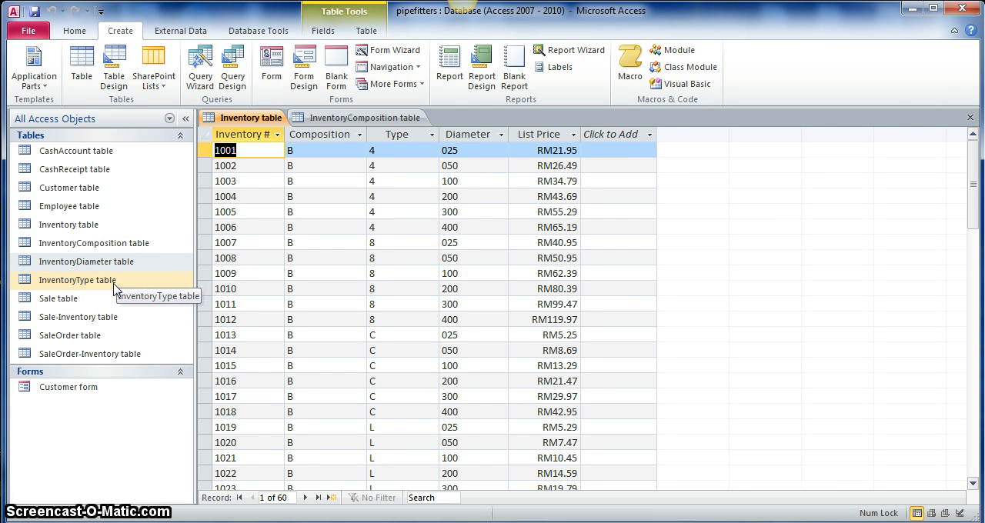
pyautogui.click(970, 117)
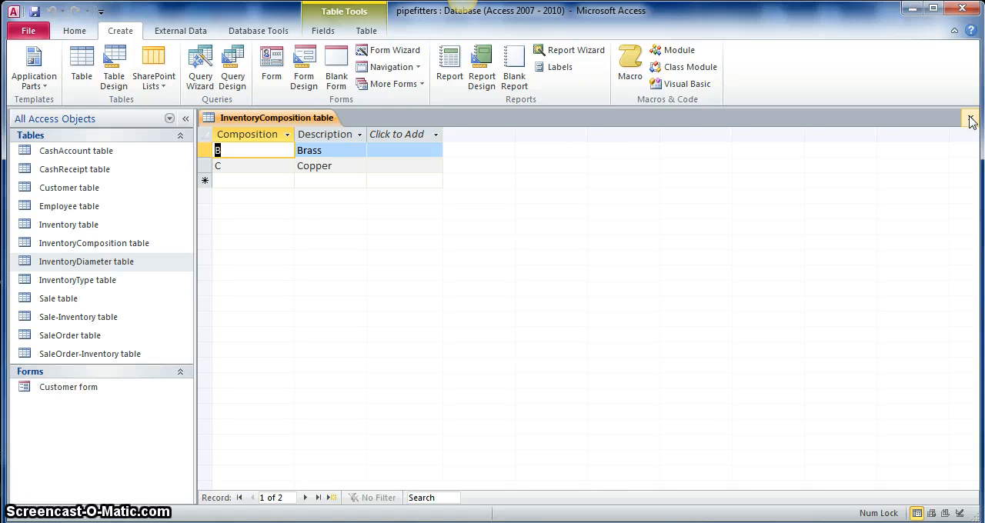
pyautogui.click(969, 118)
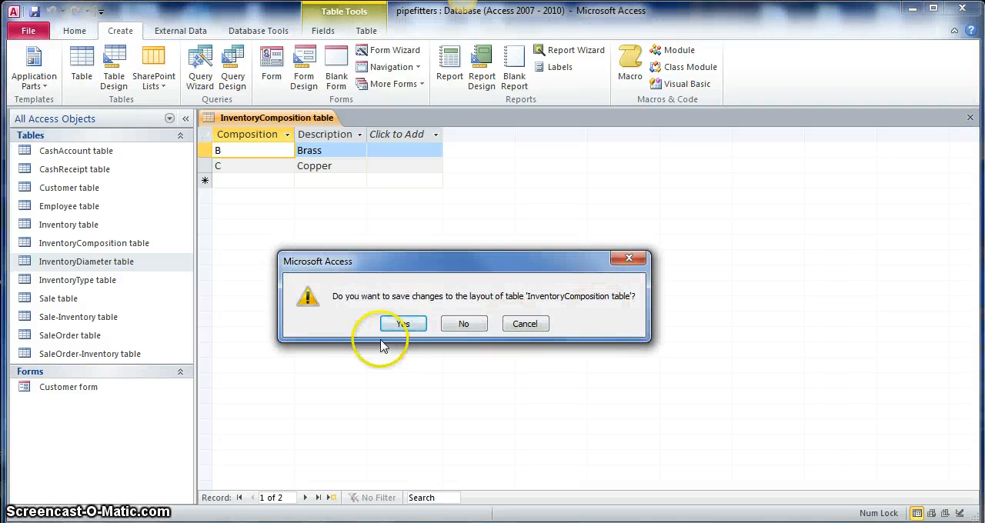
pyautogui.click(397, 324)
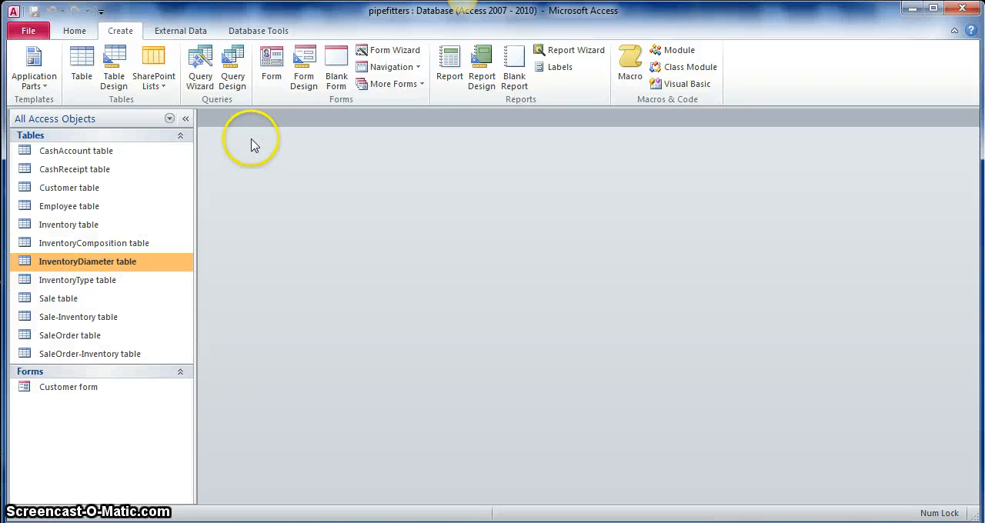
# Step: Open the Relationships window and add the Inventory table to the layout
pyautogui.click(250, 37)
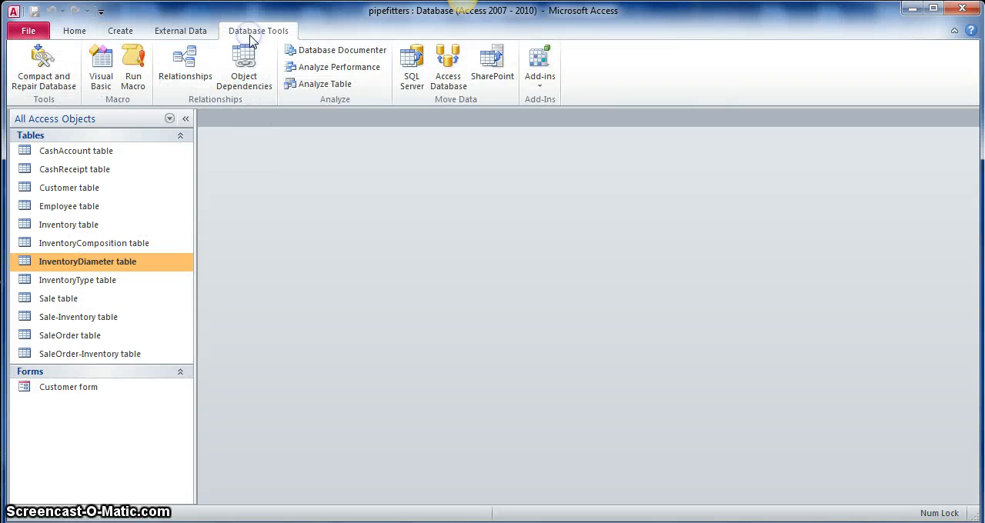
pyautogui.click(201, 67)
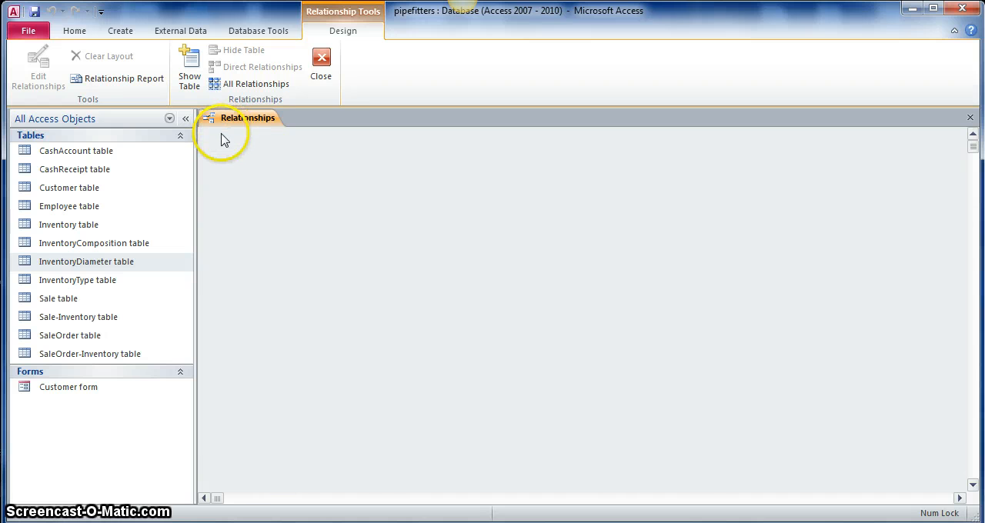
pyautogui.click(192, 67)
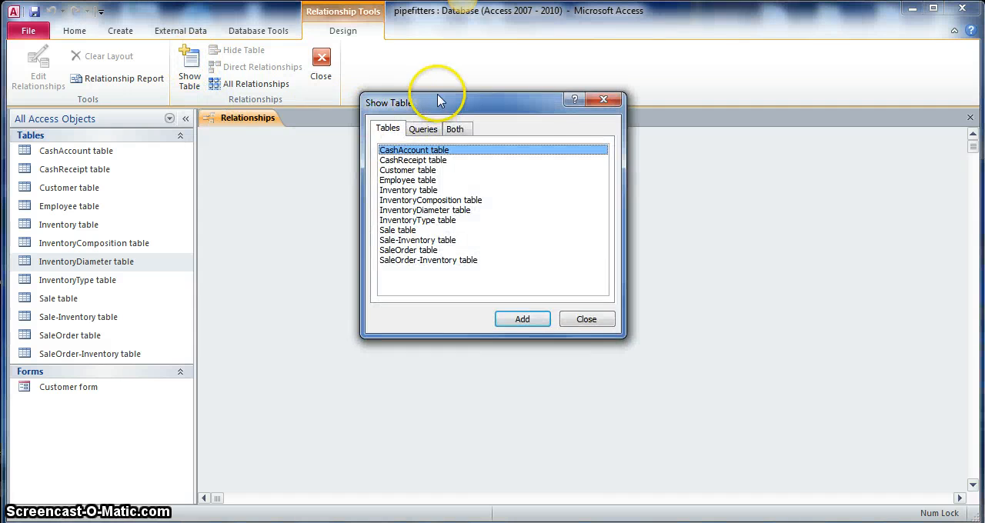
pyautogui.moveTo(438, 100); pyautogui.dragTo(595, 189)
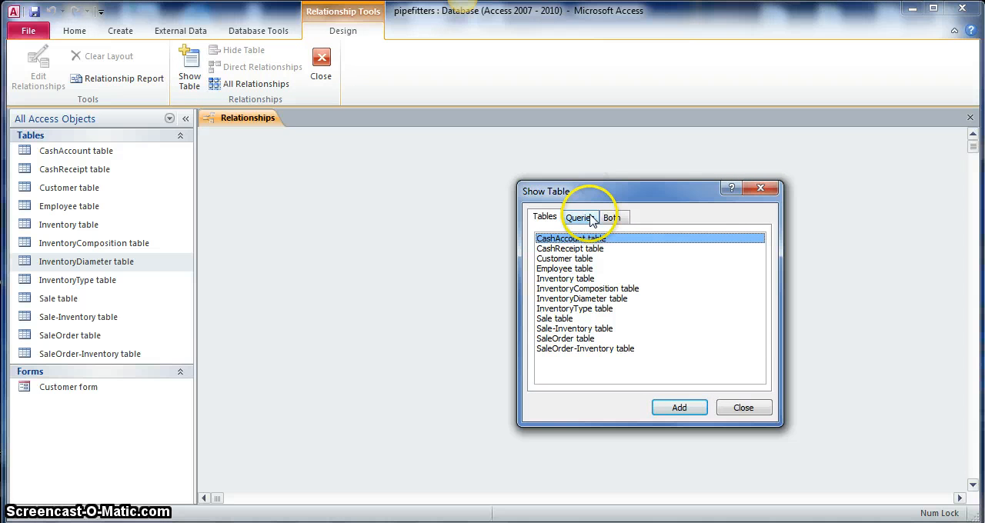
pyautogui.click(579, 280)
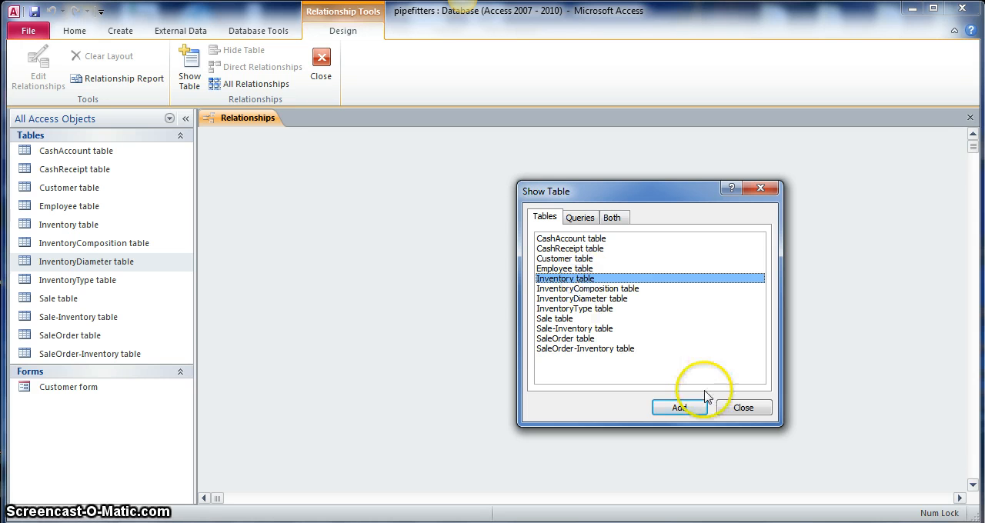
pyautogui.click(680, 407)
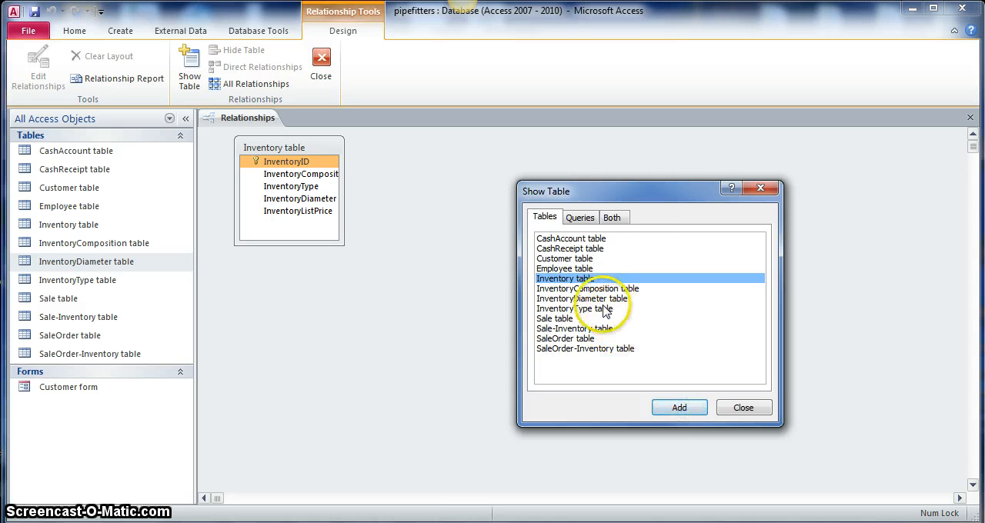
# Step: Add the InventoryComposition, InventoryDiameter and InventoryType tables to the relationships layout and finish adding tables
pyautogui.doubleClick(586, 289)
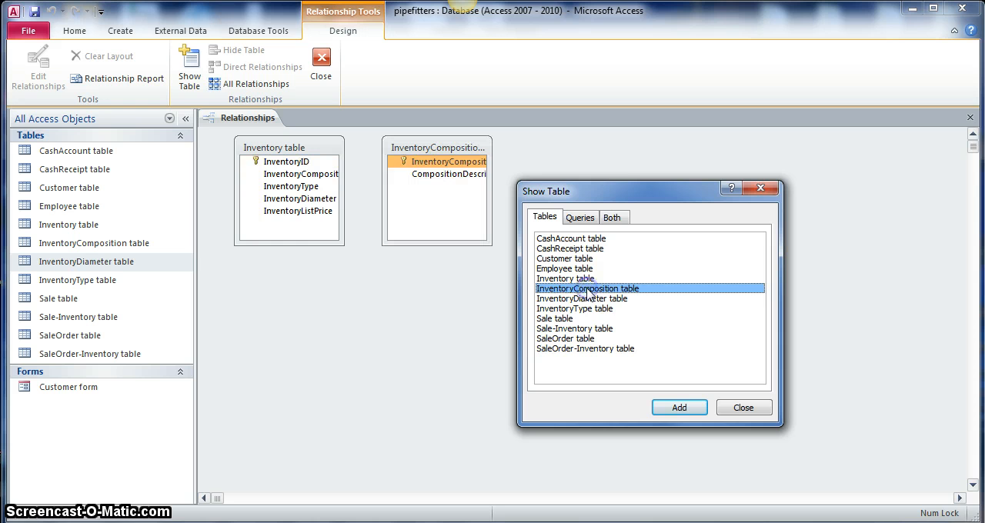
pyautogui.doubleClick(589, 298)
pyautogui.doubleClick(589, 308)
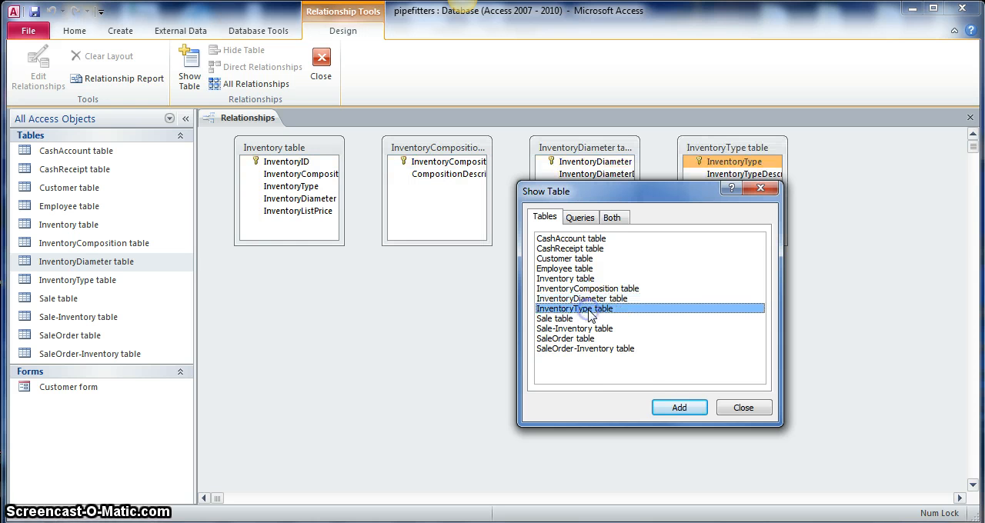
pyautogui.click(745, 409)
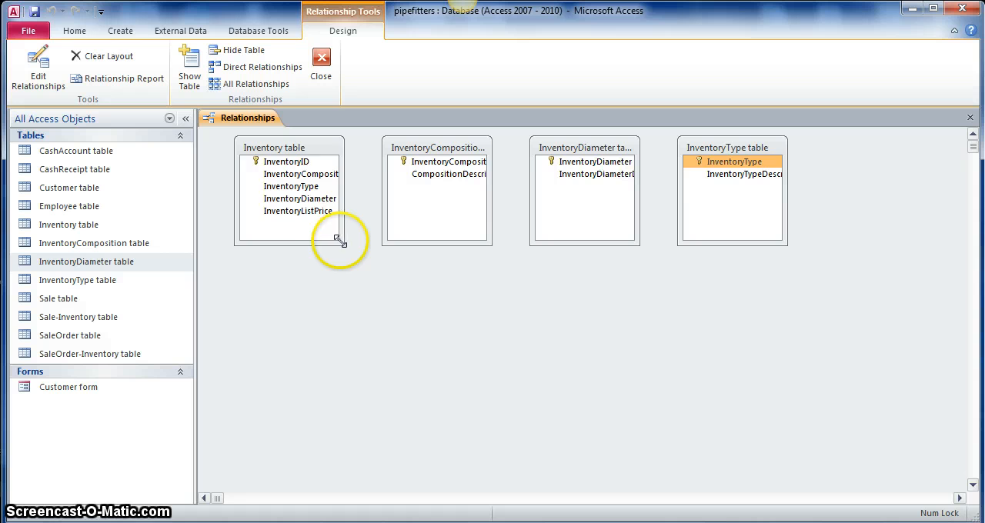
# Step: Widen the four table boxes to fit their full field names, and space them out with the Inventory table below the others
pyautogui.moveTo(336, 240); pyautogui.dragTo(361, 240)
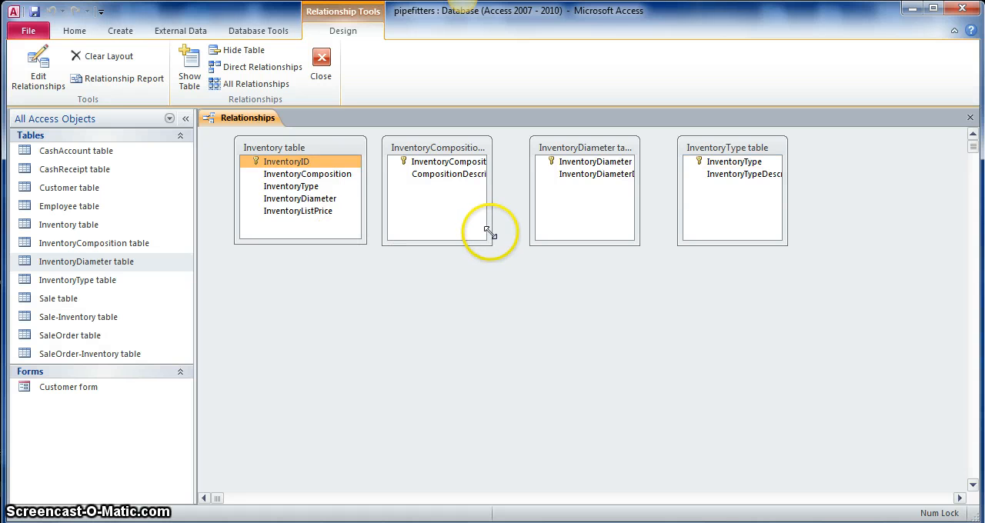
pyautogui.moveTo(490, 233); pyautogui.dragTo(520, 235)
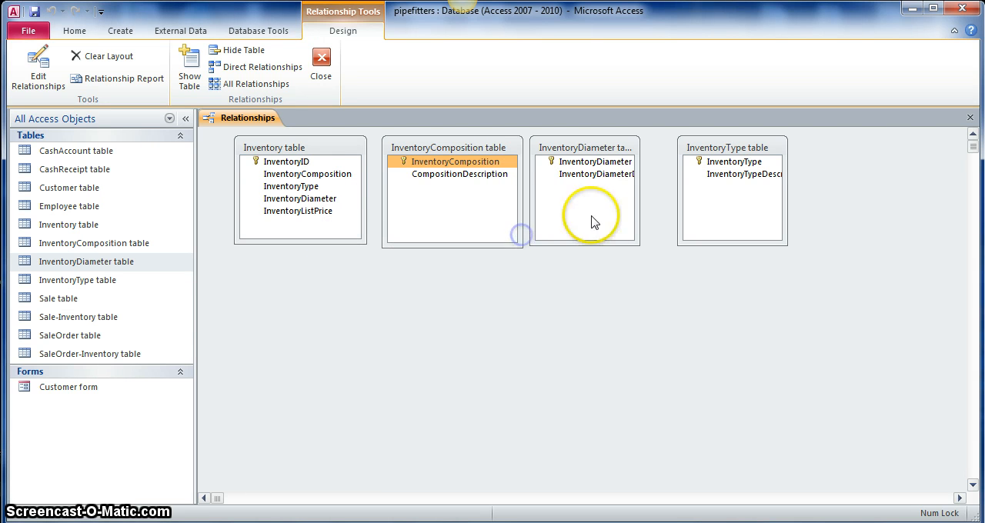
pyautogui.moveTo(638, 205); pyautogui.dragTo(687, 205)
pyautogui.moveTo(786, 213); pyautogui.dragTo(846, 213)
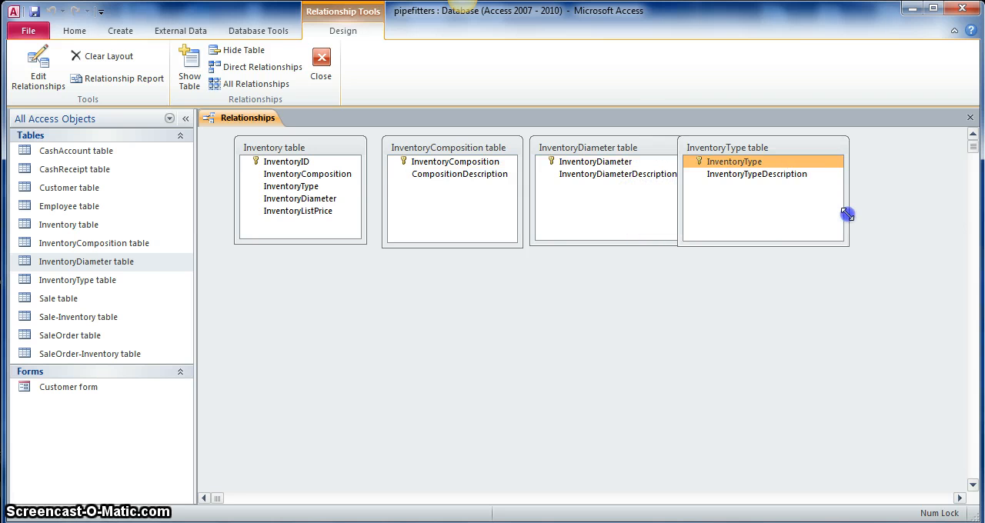
pyautogui.moveTo(787, 146)
pyautogui.mouseDown()
pyautogui.moveTo(800, 156)
pyautogui.moveTo(805, 142)
pyautogui.mouseUp()
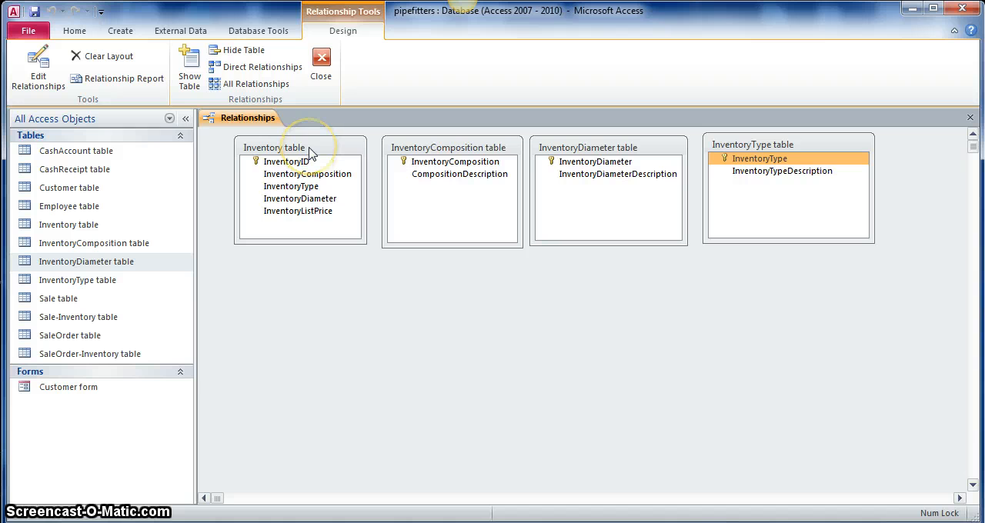
pyautogui.moveTo(310, 151); pyautogui.dragTo(326, 309)
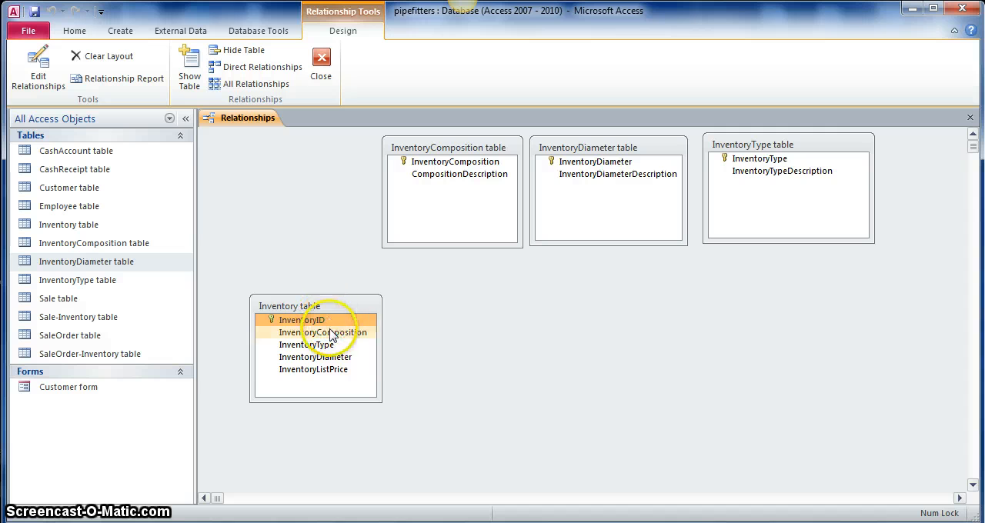
# Step: Relate InventoryComposition in the InventoryComposition table to the Inventory table's matching field, enforcing referential integrity and cascading updates to related fields
pyautogui.moveTo(284, 331); pyautogui.dragTo(450, 163)
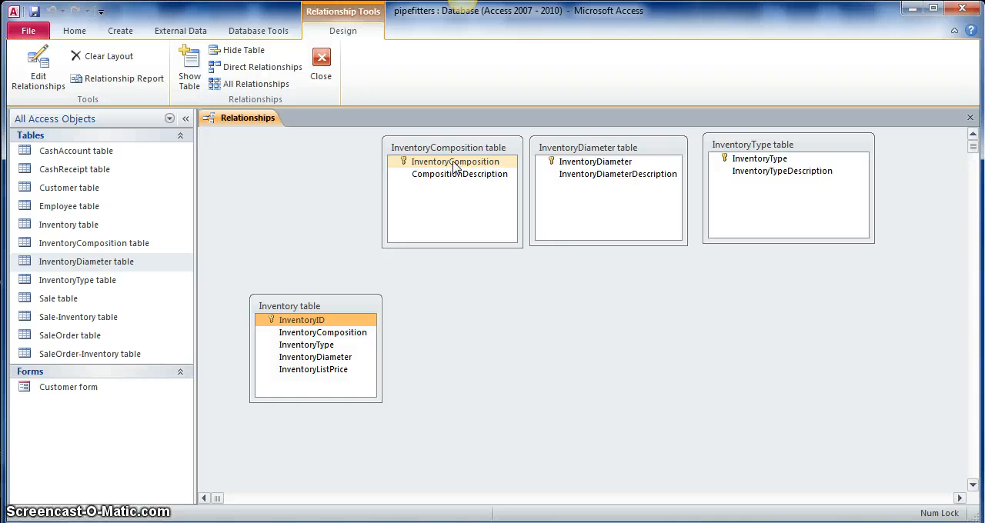
pyautogui.moveTo(453, 164); pyautogui.dragTo(343, 308)
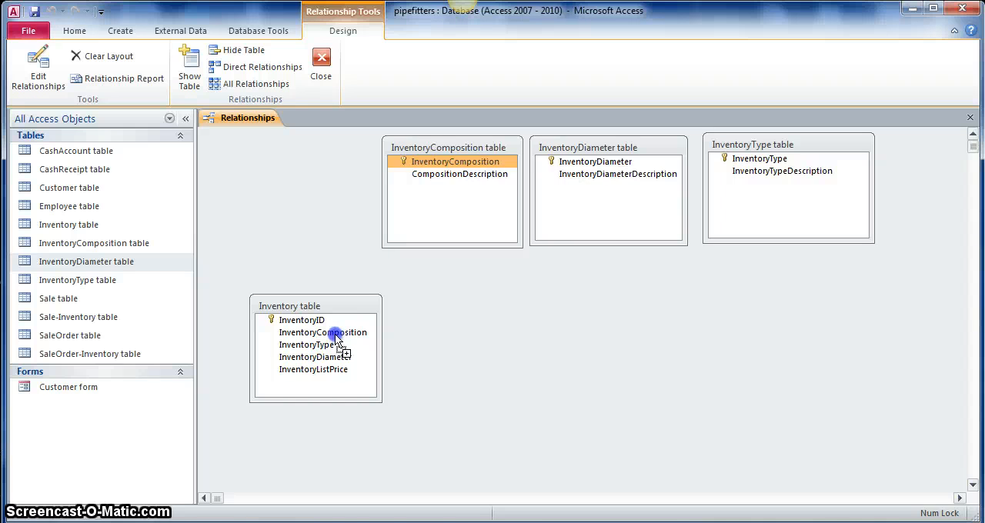
pyautogui.moveTo(336, 340); pyautogui.dragTo(336, 339)
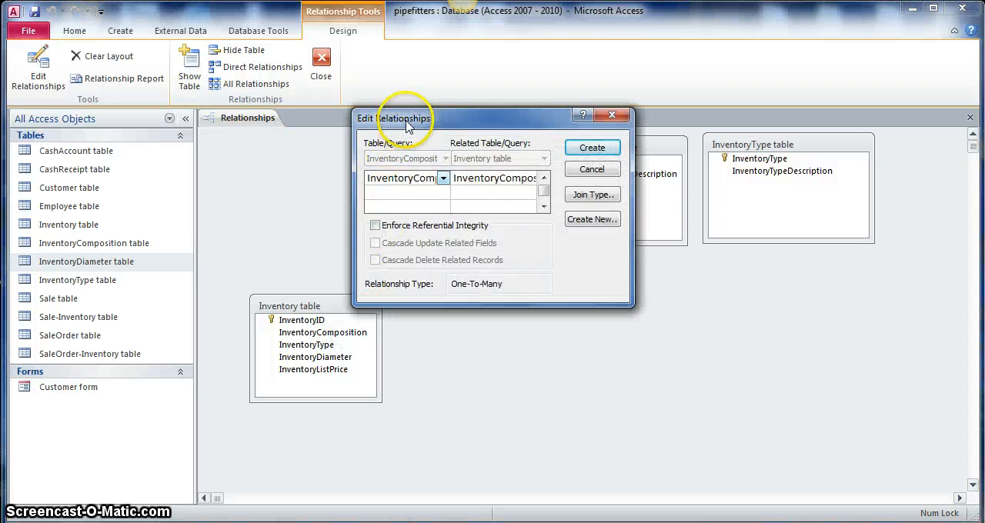
pyautogui.moveTo(413, 116); pyautogui.dragTo(491, 260)
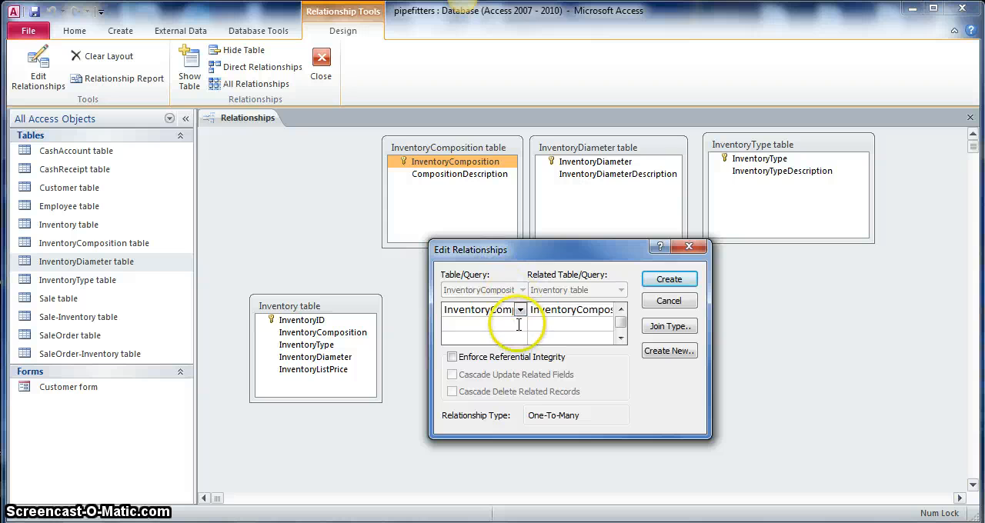
pyautogui.click(453, 357)
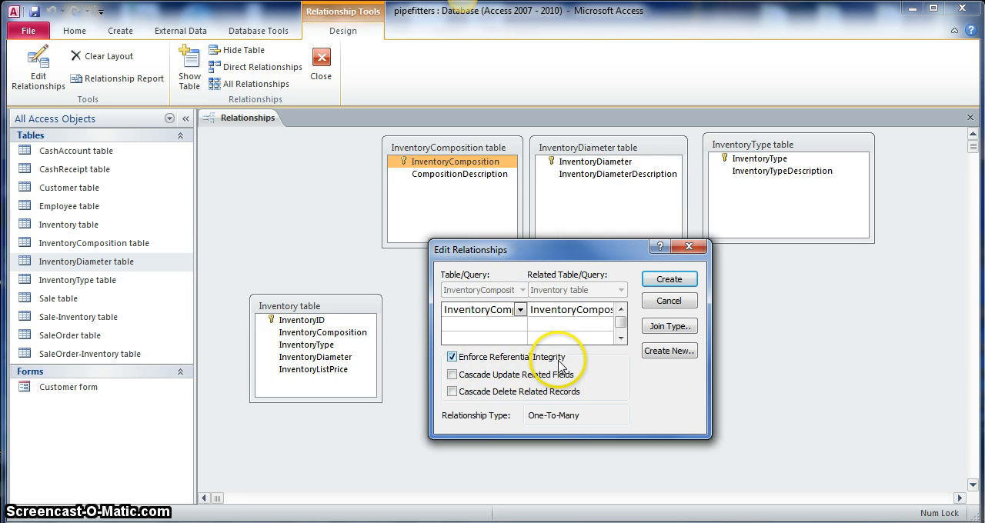
pyautogui.click(452, 375)
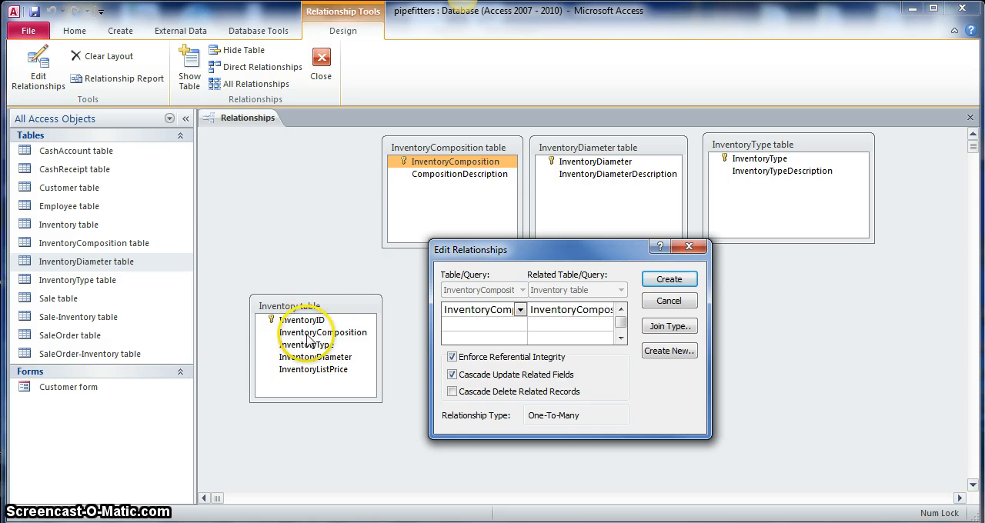
pyautogui.click(668, 280)
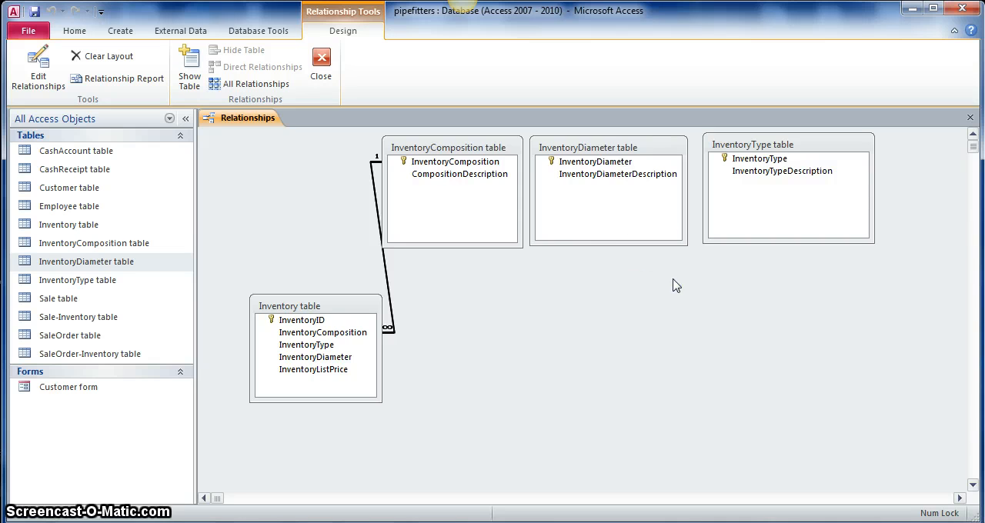
# Step: Relate InventoryDiameter in the InventoryDiameter table to the matching field in the Inventory table, with referential integrity enforced
pyautogui.click(594, 163)
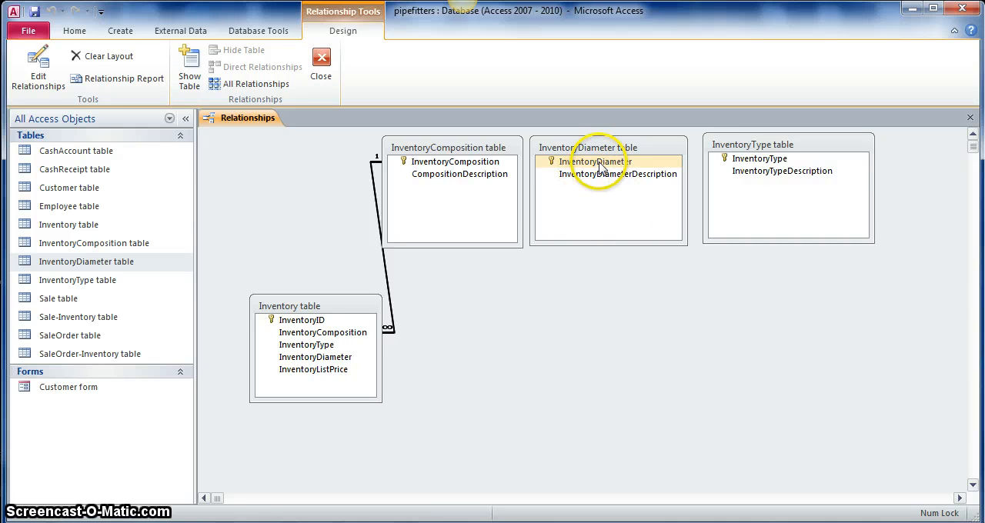
pyautogui.click(599, 166)
pyautogui.moveTo(592, 172); pyautogui.dragTo(433, 327)
pyautogui.moveTo(356, 356); pyautogui.dragTo(329, 361)
pyautogui.click(375, 225)
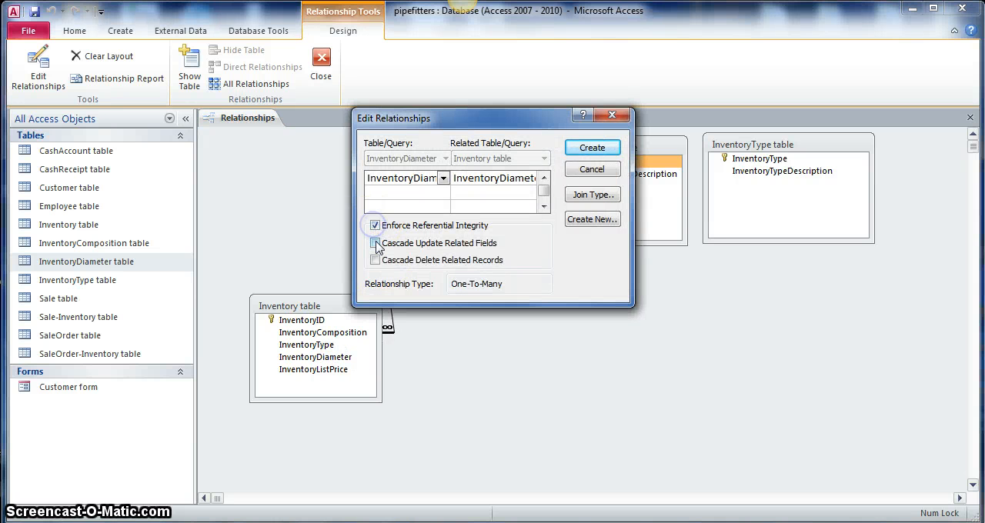
pyautogui.click(591, 147)
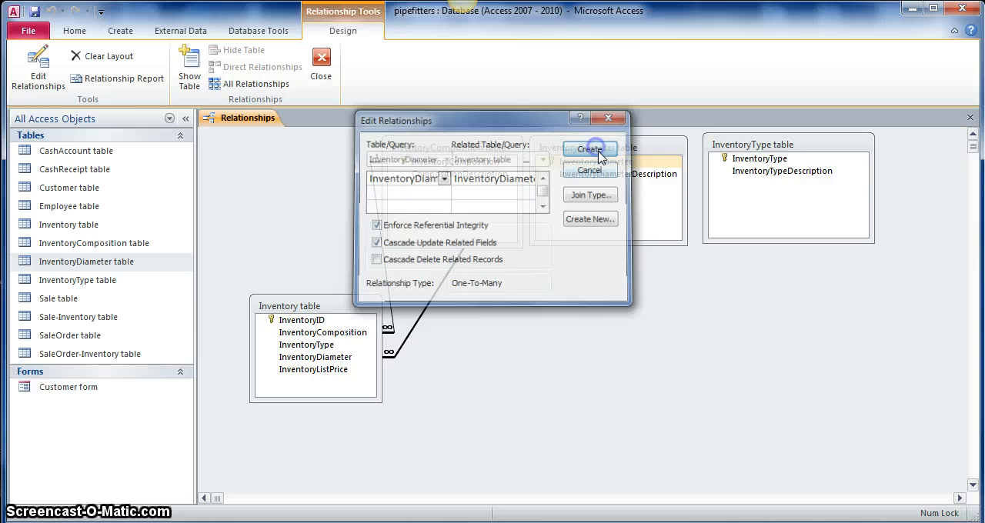
# Step: Relate InventoryType in the InventoryType table to the Inventory table with referential integrity and cascading updates, and close Relationships, saving its layout
pyautogui.click(773, 176)
pyautogui.click(776, 159)
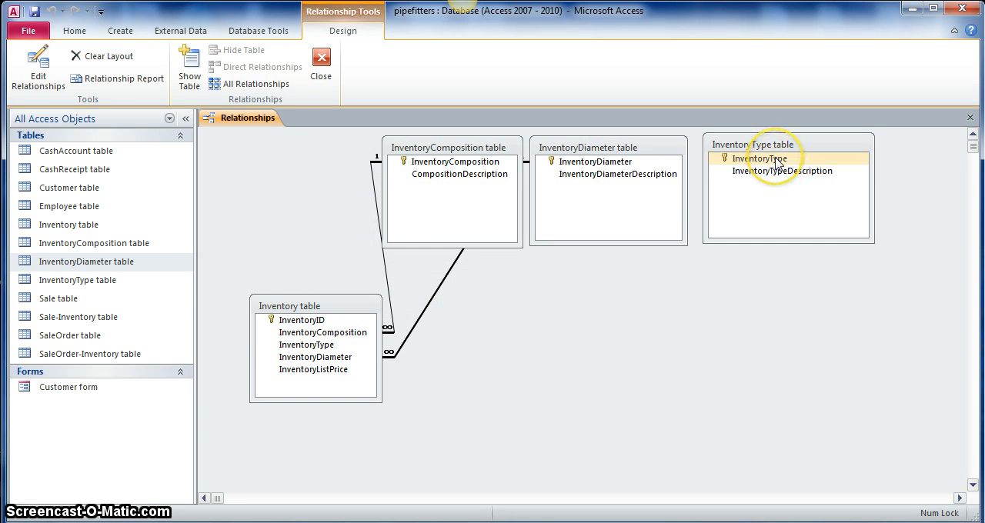
pyautogui.moveTo(777, 159); pyautogui.dragTo(501, 340)
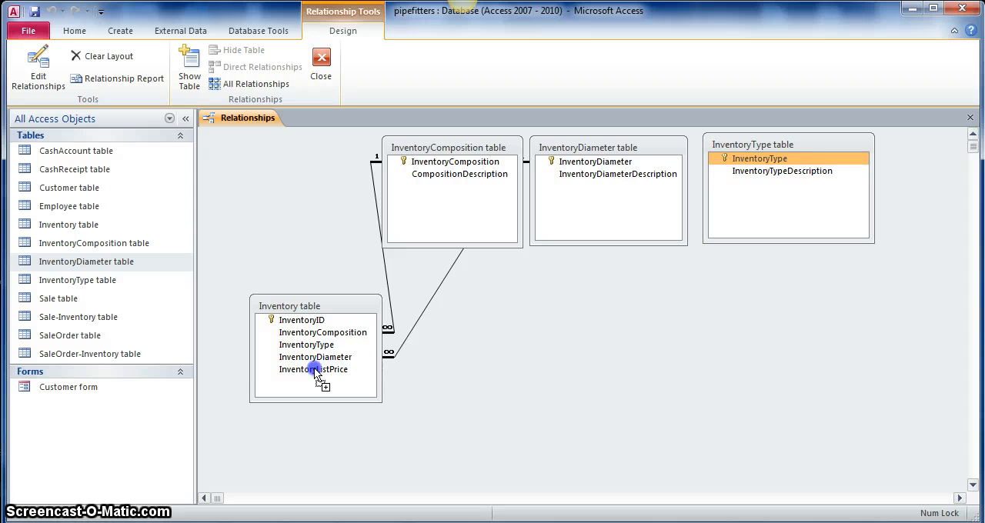
pyautogui.moveTo(315, 351); pyautogui.dragTo(316, 350)
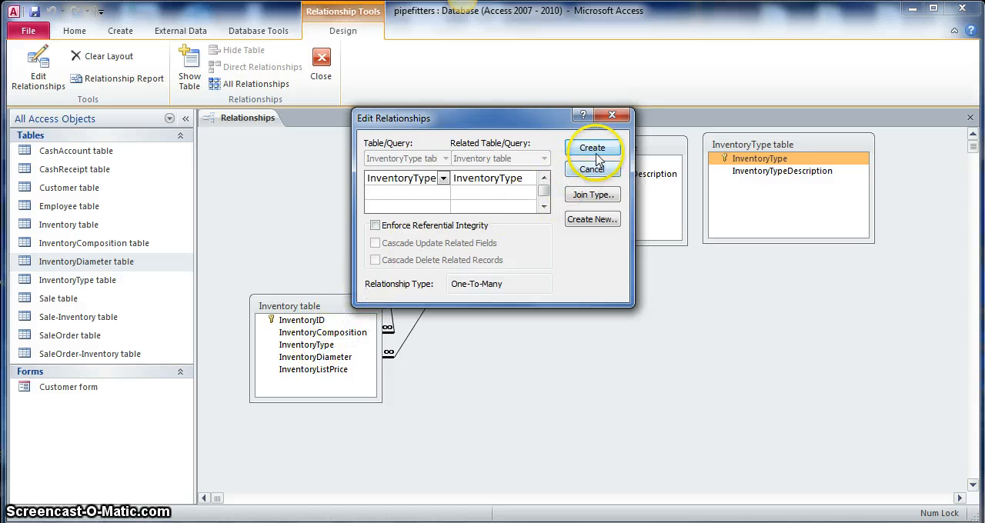
pyautogui.click(375, 225)
pyautogui.click(374, 243)
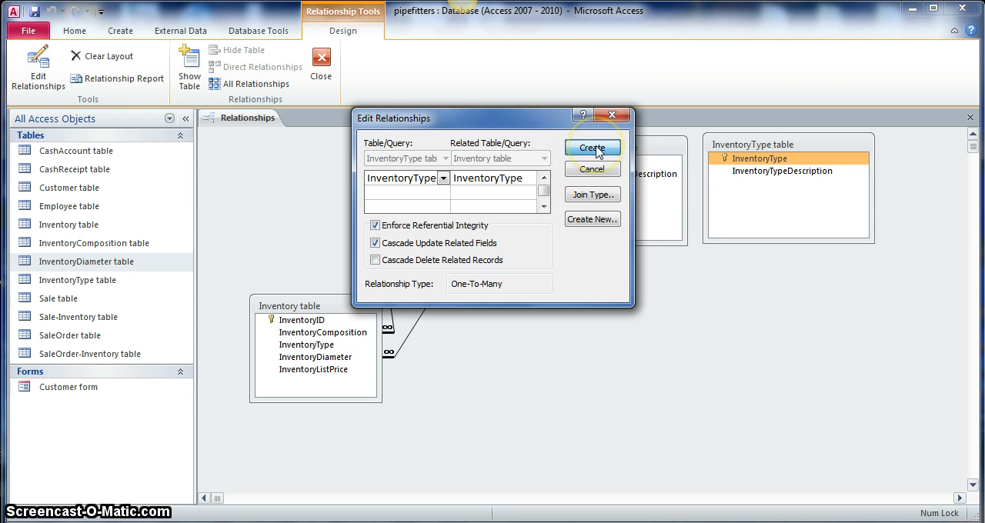
pyautogui.click(594, 149)
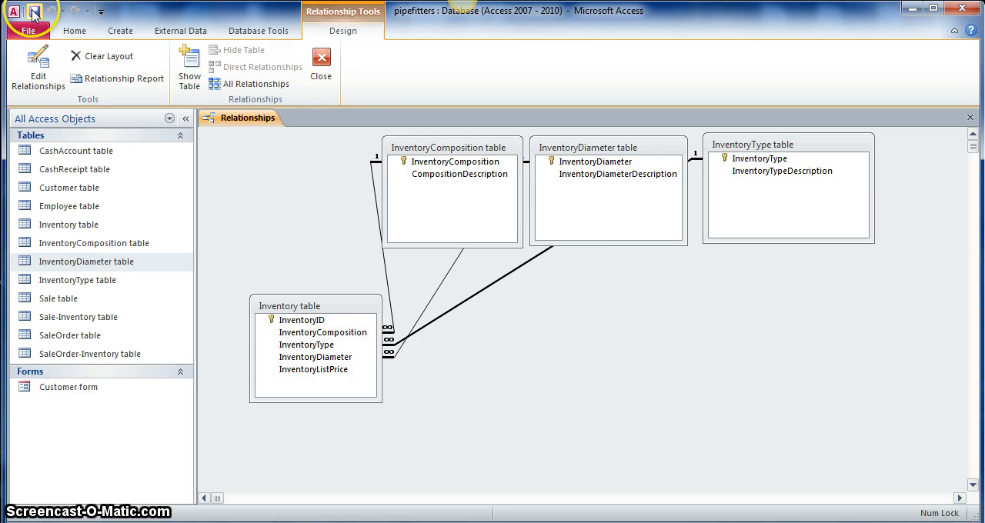
pyautogui.click(321, 63)
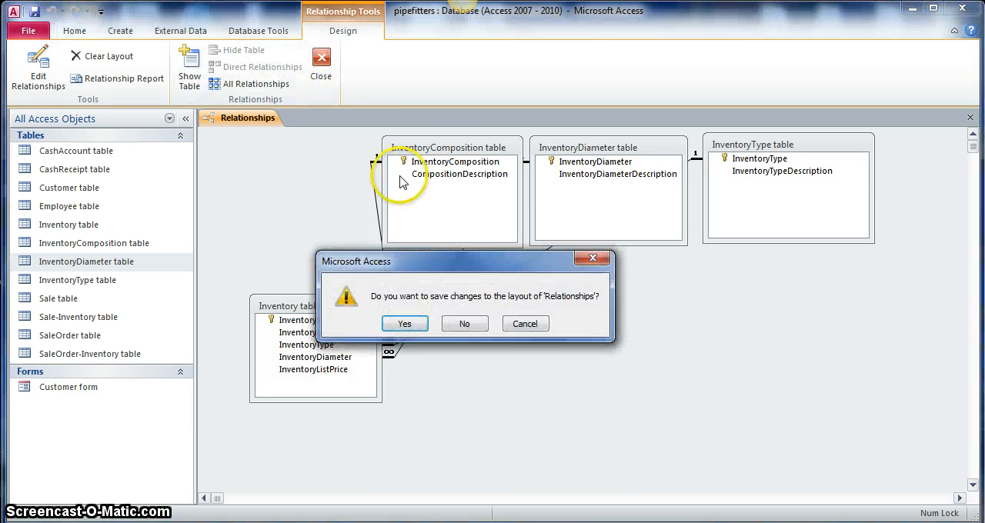
pyautogui.click(406, 323)
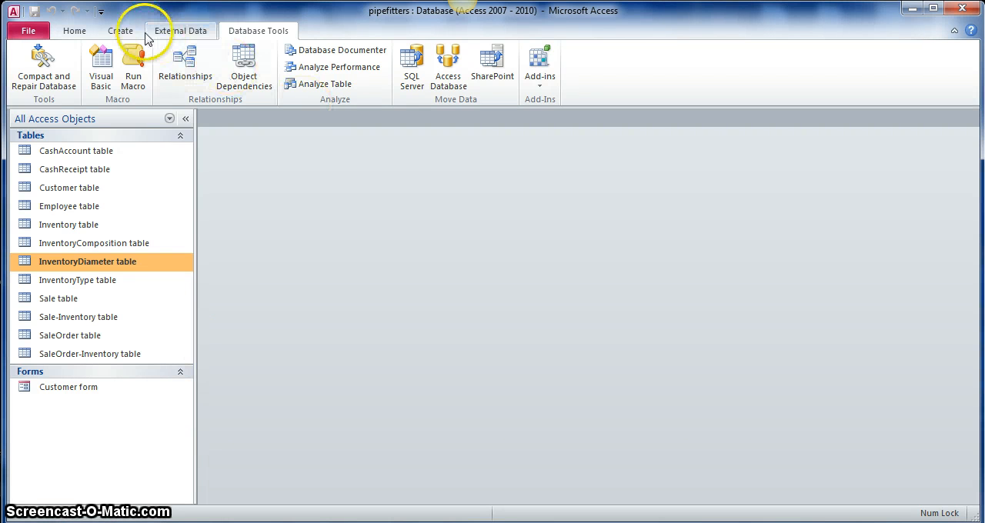
# Step: Start a new form with the Form Wizard from the Inventory table, including all its fields in a Tabular layout
pyautogui.click(120, 31)
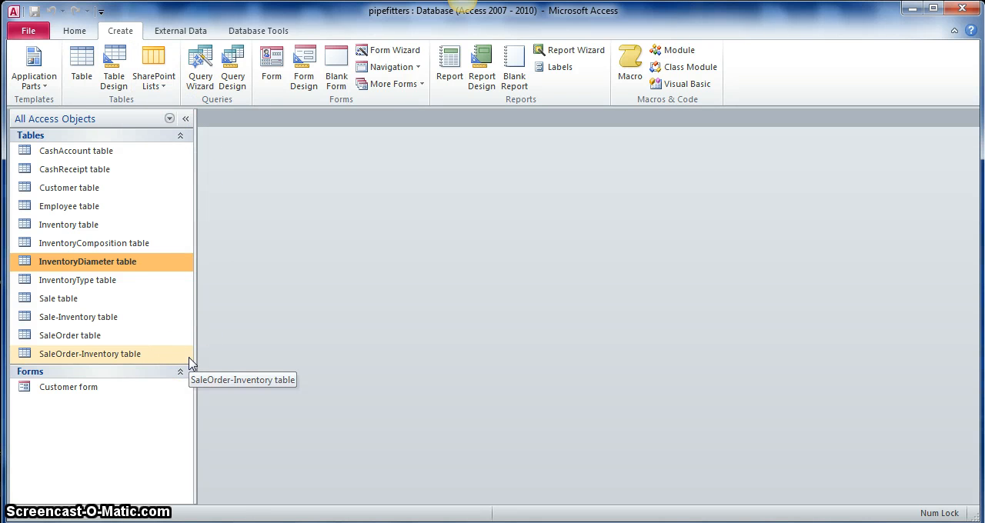
pyautogui.click(72, 232)
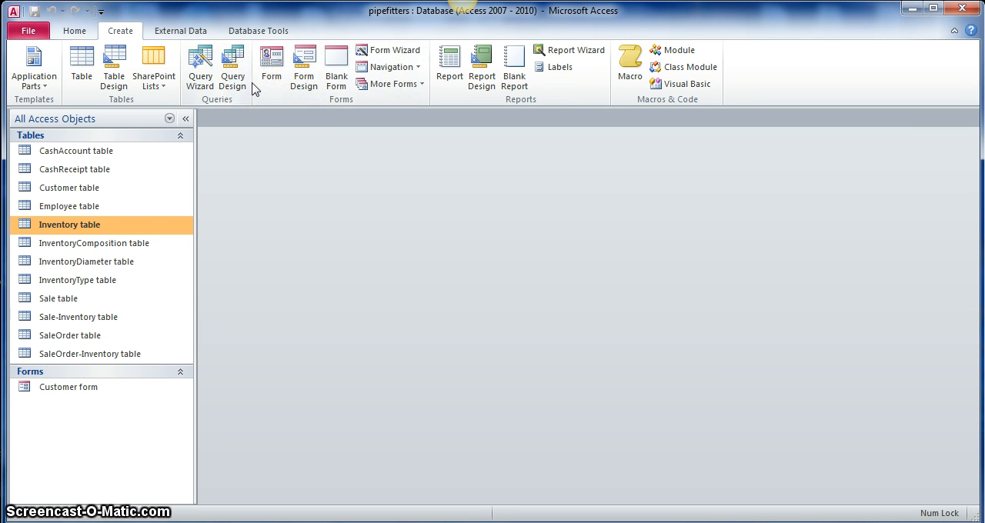
pyautogui.click(391, 52)
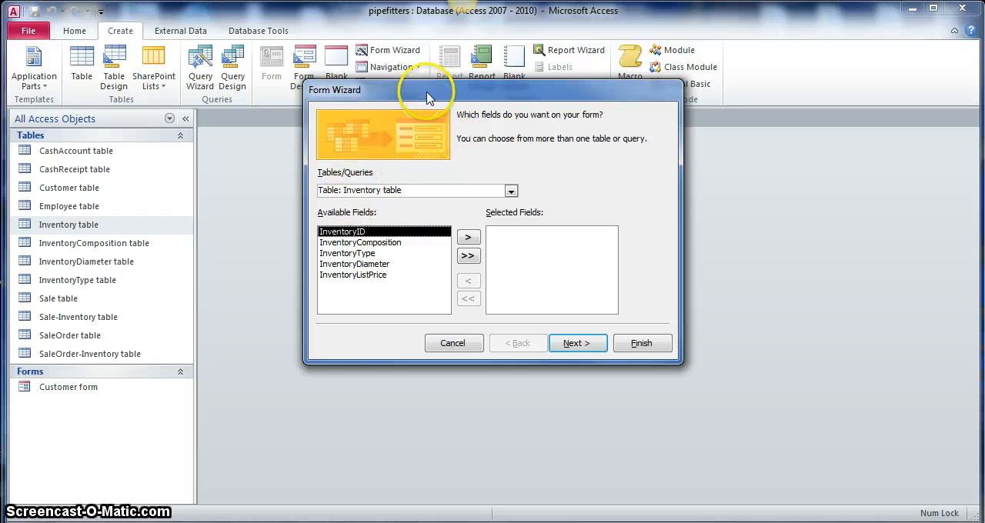
pyautogui.moveTo(429, 92); pyautogui.dragTo(433, 114)
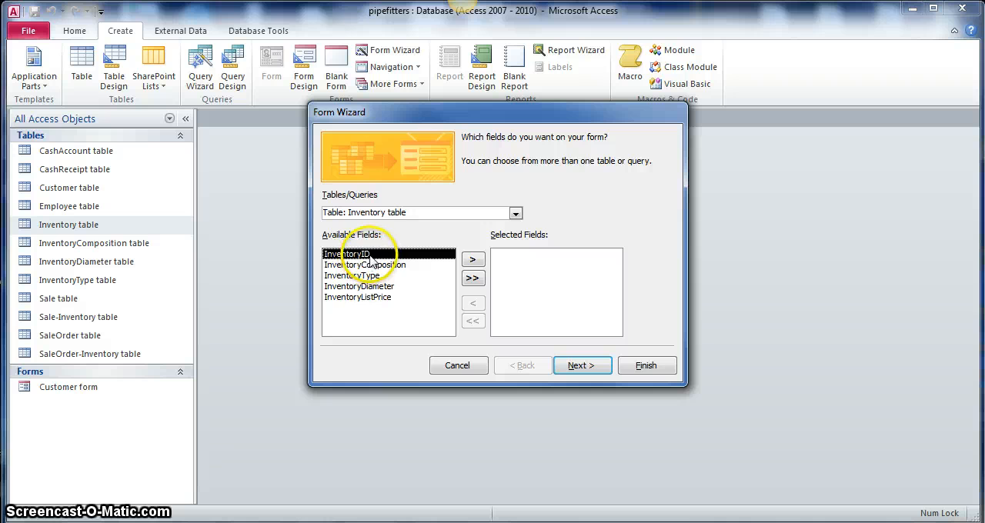
pyautogui.click(366, 254)
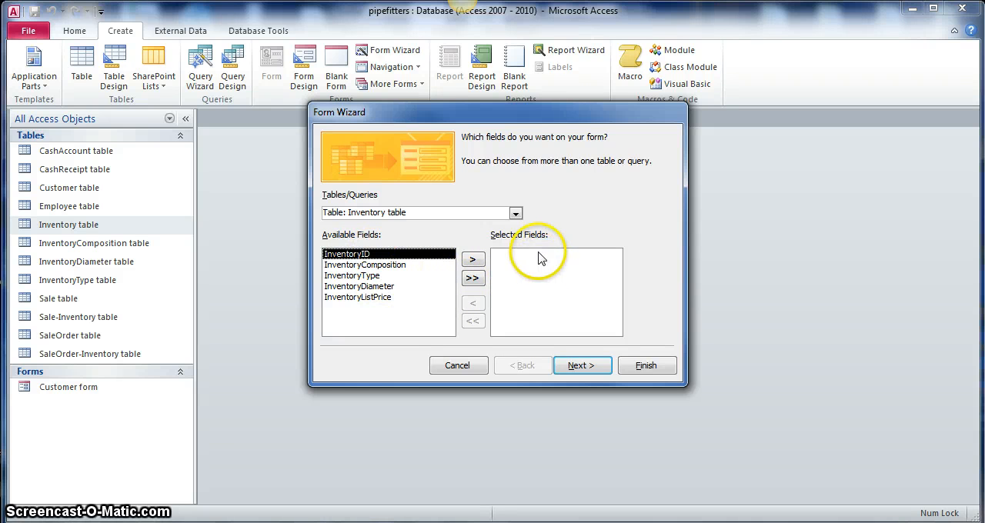
pyautogui.click(474, 278)
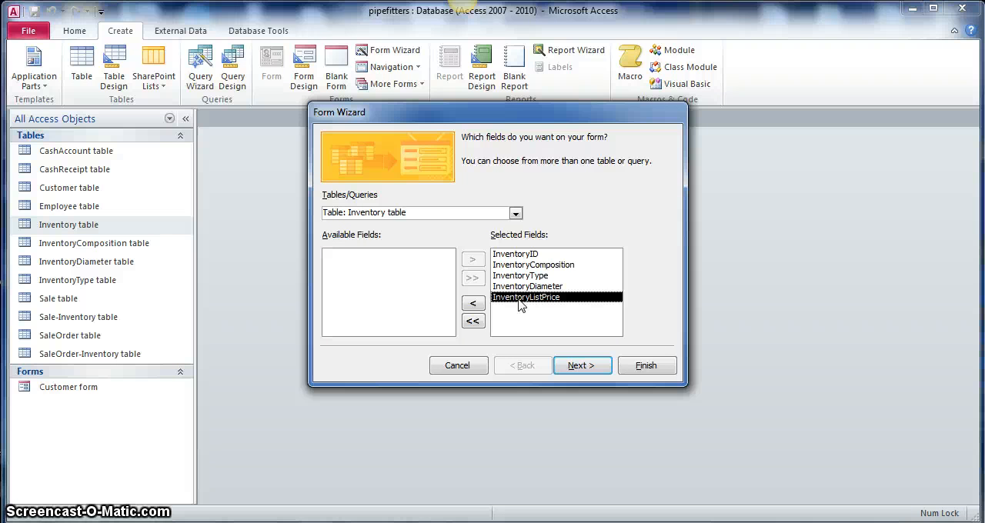
pyautogui.click(583, 370)
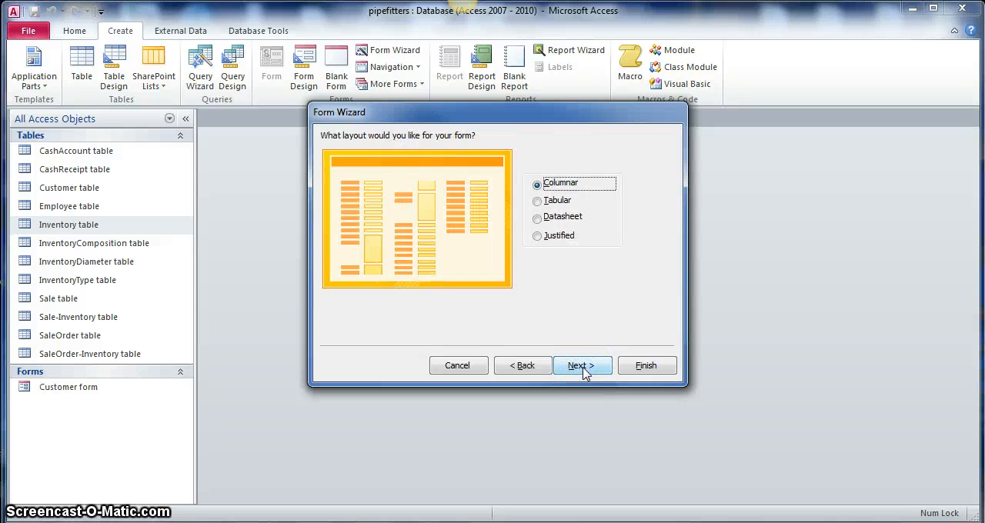
pyautogui.click(550, 204)
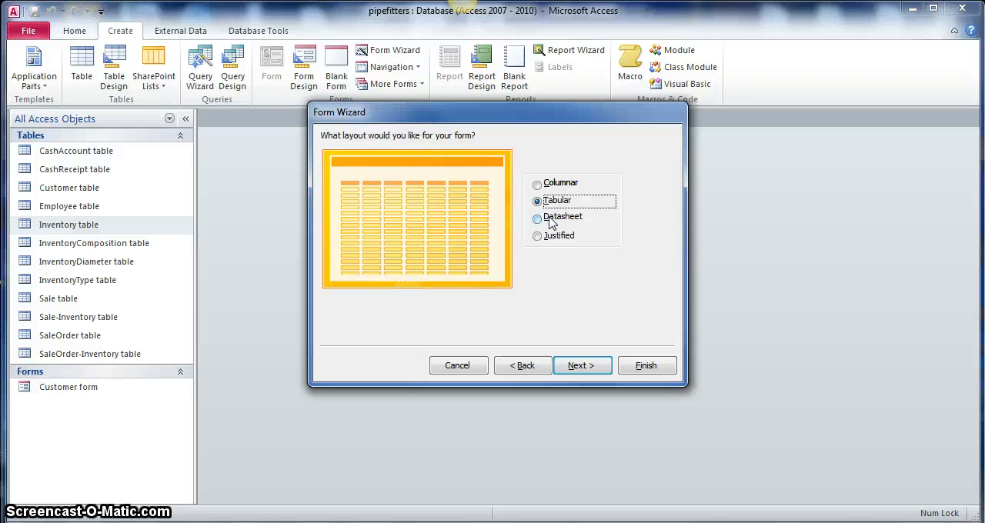
pyautogui.click(583, 367)
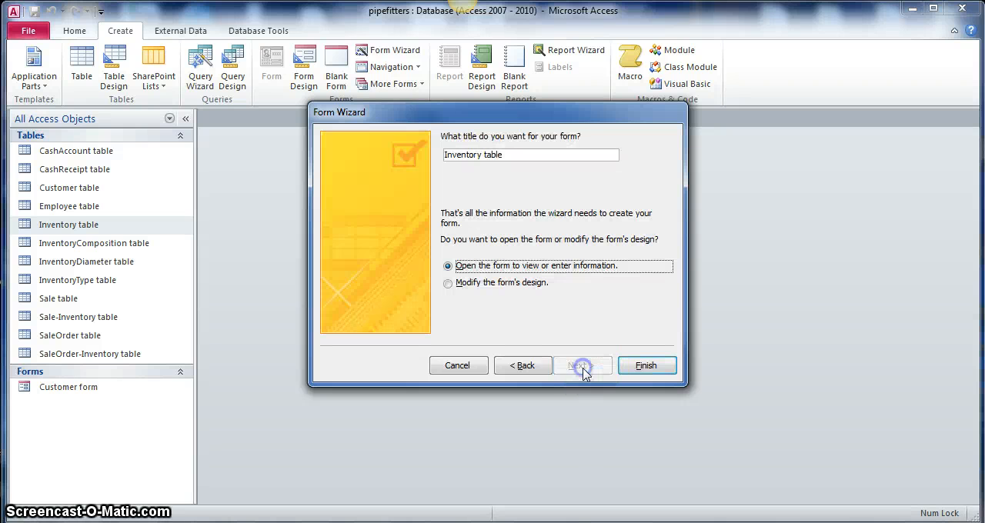
# Step: Title the new form "Inventory form" and finish the wizard with the option to modify the form's design
pyautogui.click(508, 155)
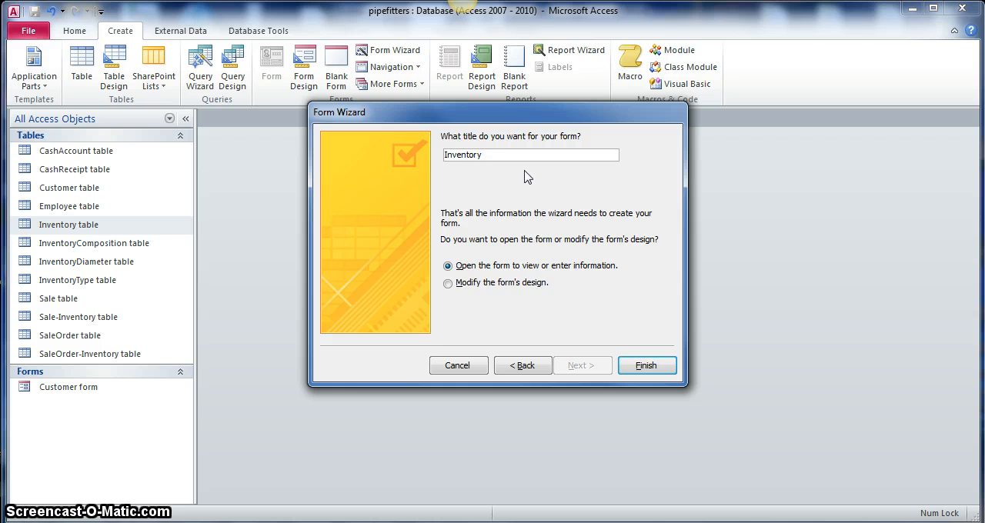
pyautogui.write('form')
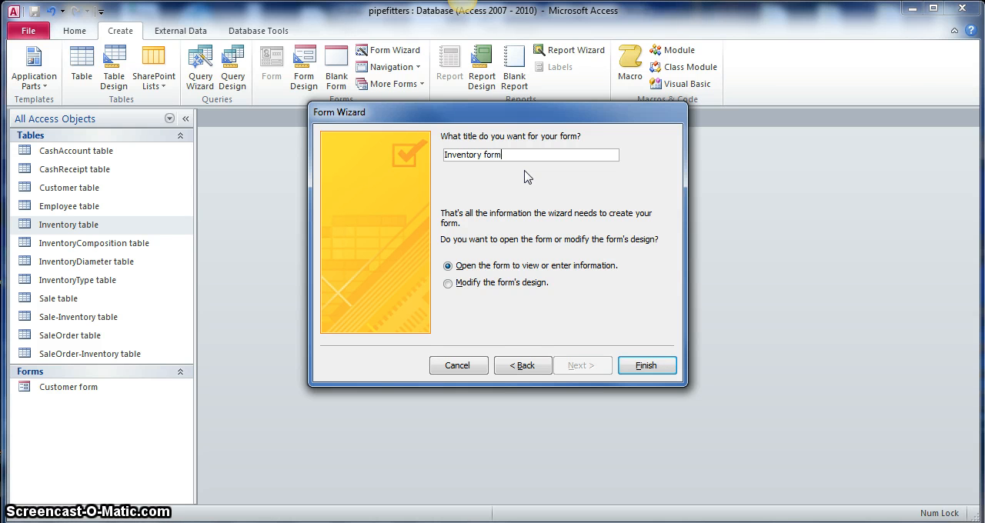
pyautogui.click(447, 286)
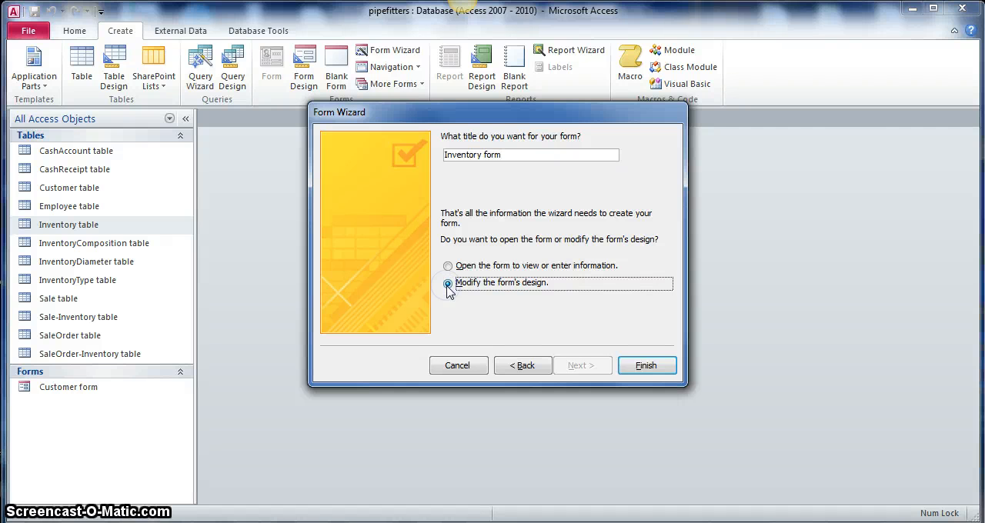
pyautogui.click(646, 365)
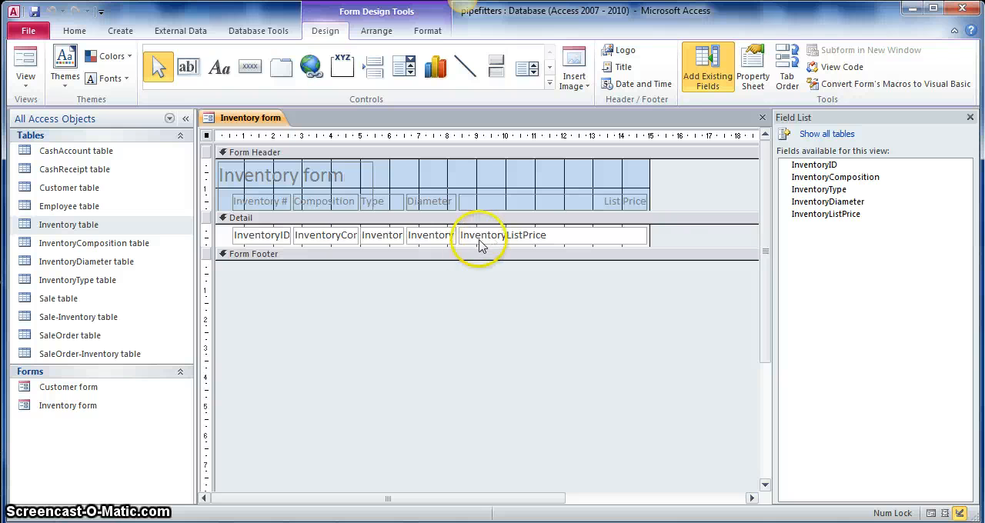
# Step: Display the Inventory form in Form View, then switch it to Layout View
pyautogui.click(26, 78)
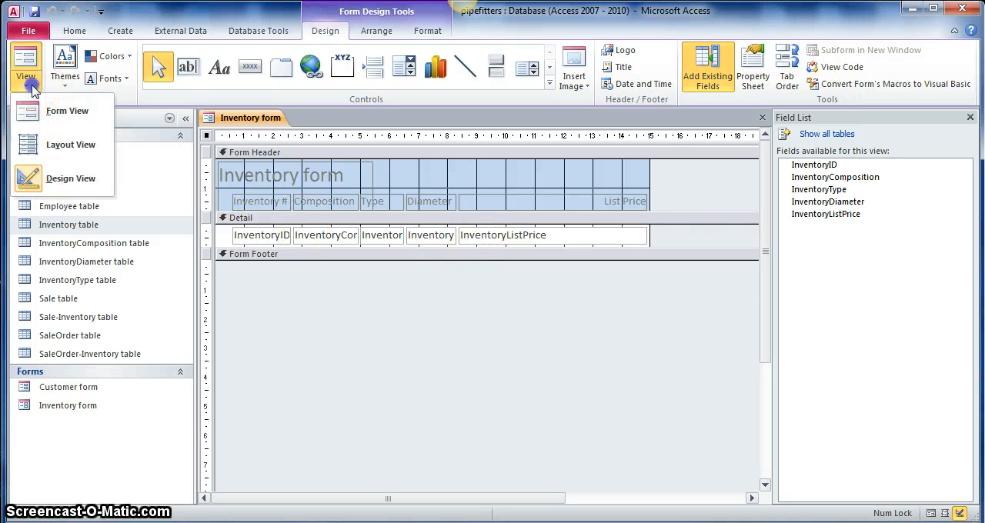
pyautogui.click(73, 119)
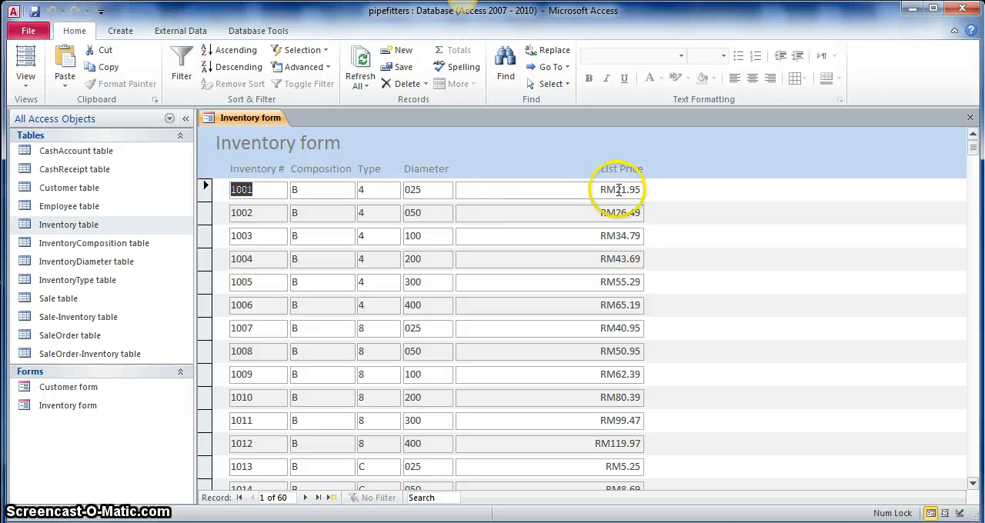
pyautogui.click(34, 86)
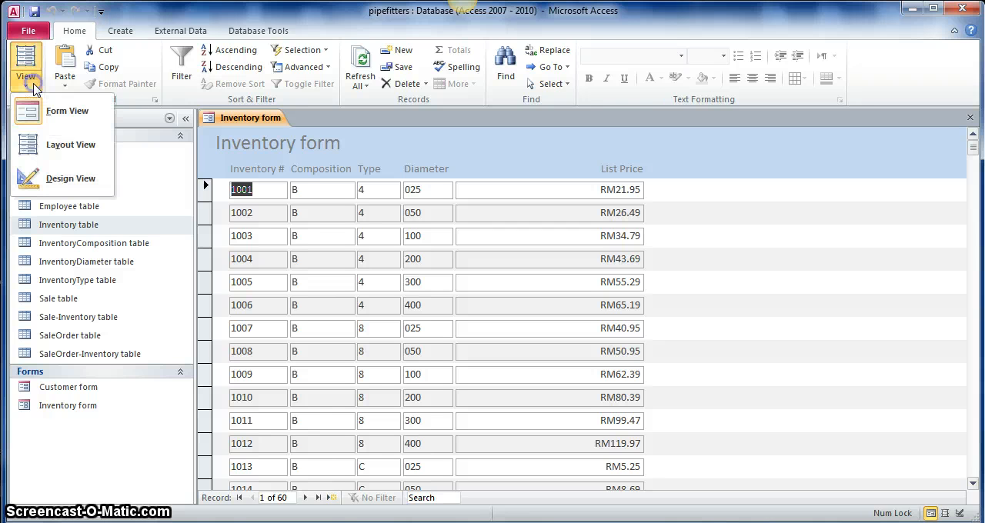
pyautogui.click(71, 144)
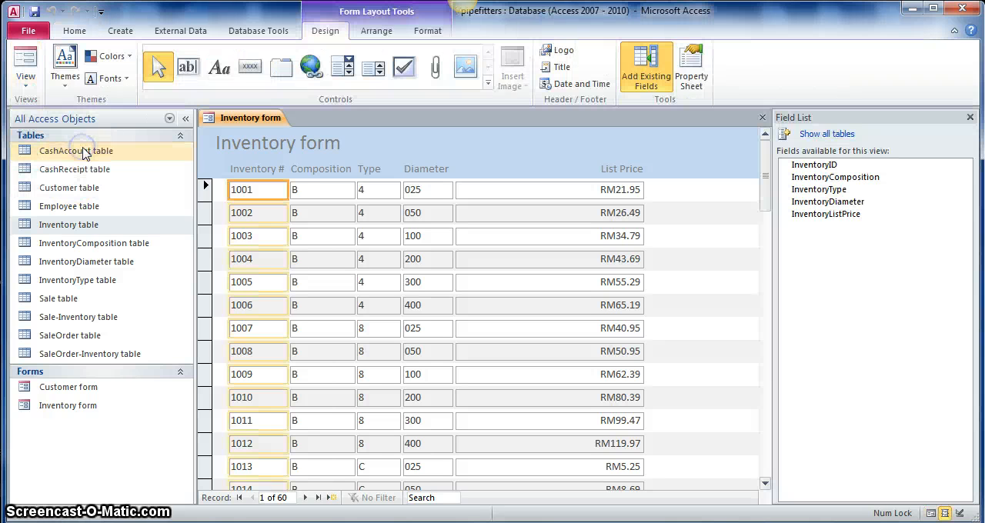
# Step: Narrow the Type and Diameter columns in the Inventory form's layout to better fit their values
pyautogui.click(377, 189)
pyautogui.moveTo(400, 189); pyautogui.dragTo(381, 193)
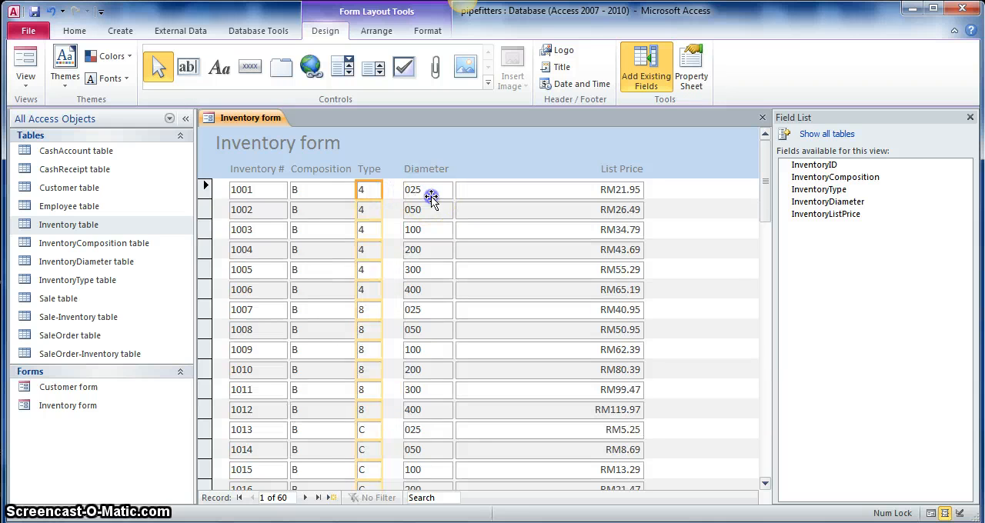
pyautogui.click(431, 195)
pyautogui.moveTo(453, 191); pyautogui.dragTo(518, 193)
# Step: Narrow the List Price column and resize its heading to the same width
pyautogui.click(621, 189)
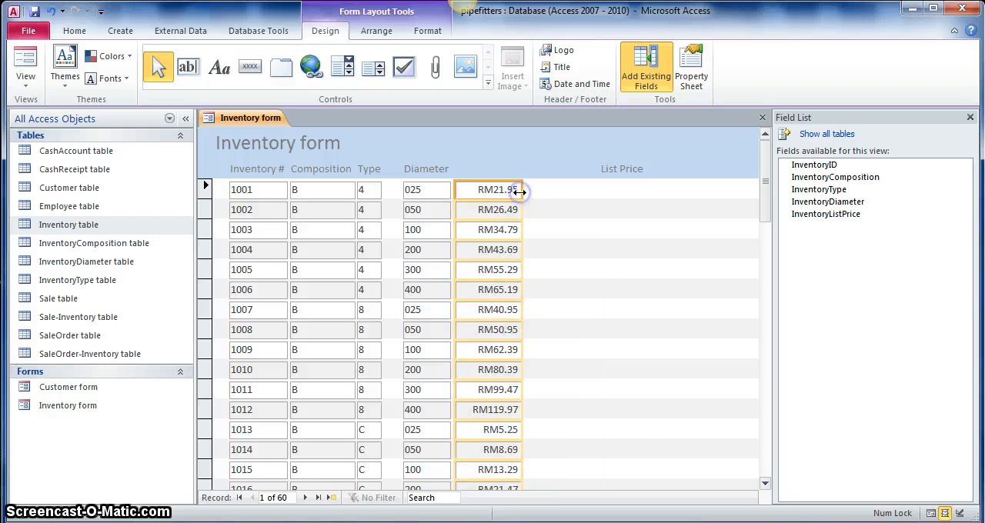
pyautogui.click(612, 167)
pyautogui.moveTo(645, 171); pyautogui.dragTo(520, 173)
# Step: Shift the Diameter heading closer to Type and realign the Diameter column beneath it
pyautogui.click(396, 170)
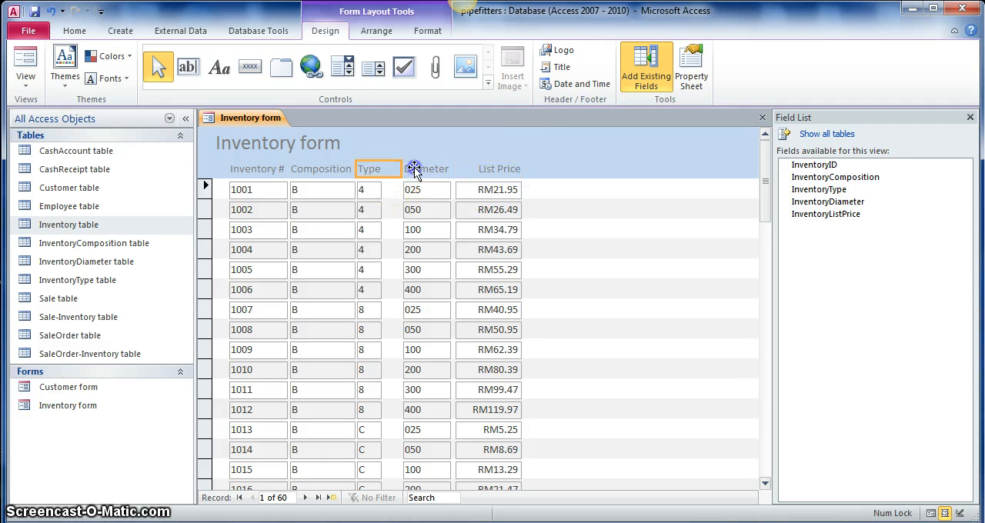
pyautogui.click(415, 168)
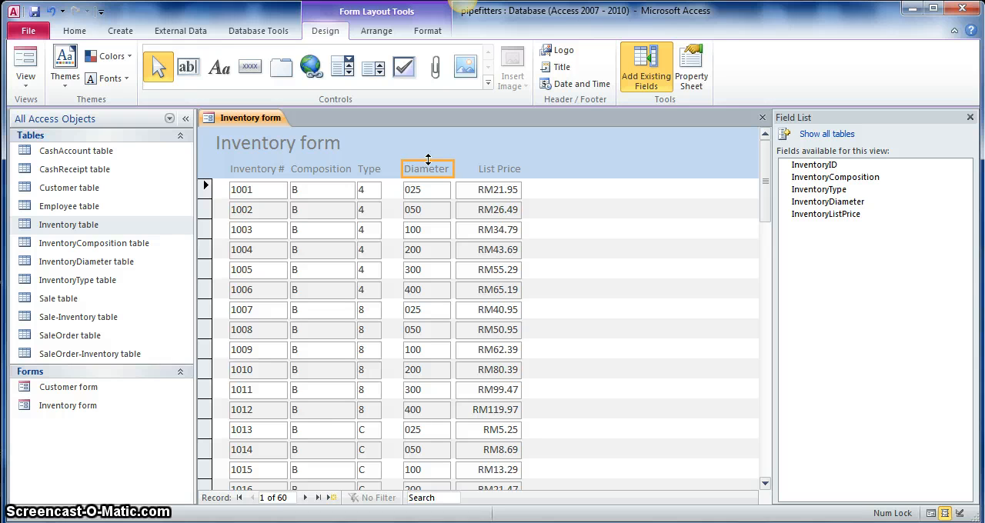
pyautogui.press('Left')
pyautogui.press('Left')
pyautogui.press('Left')
pyautogui.press('Left')
pyautogui.press('Left')
pyautogui.press('Left')
pyautogui.press('Left')
pyautogui.press('Left')
pyautogui.press('Left')
pyautogui.press('Left')
pyautogui.press('Left')
pyautogui.press('Left')
pyautogui.press('Left')
pyautogui.press('Left')
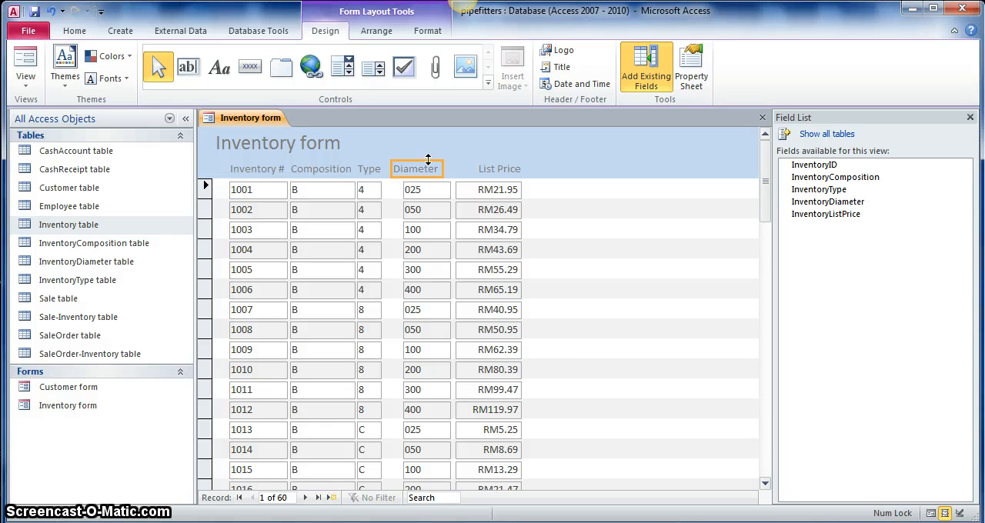
pyautogui.click(433, 191)
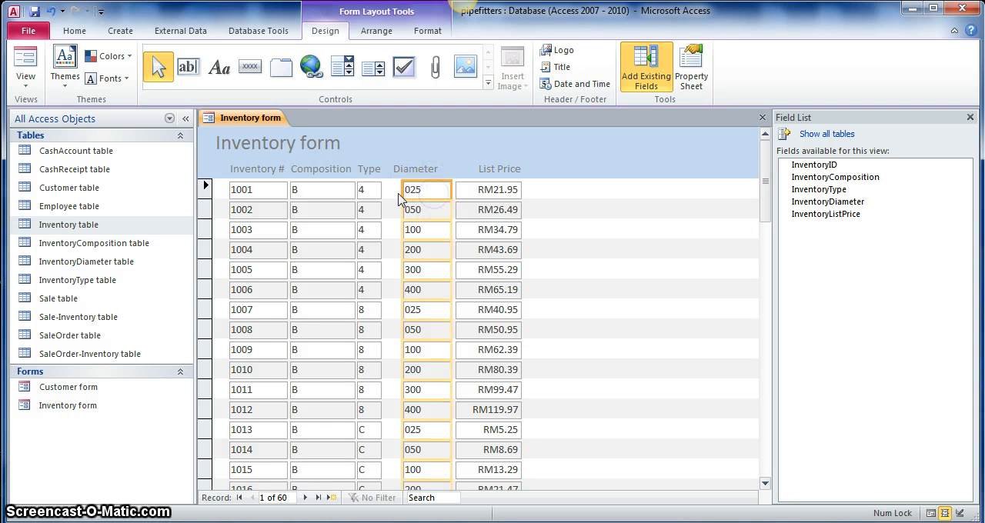
pyautogui.moveTo(400, 193); pyautogui.dragTo(439, 190)
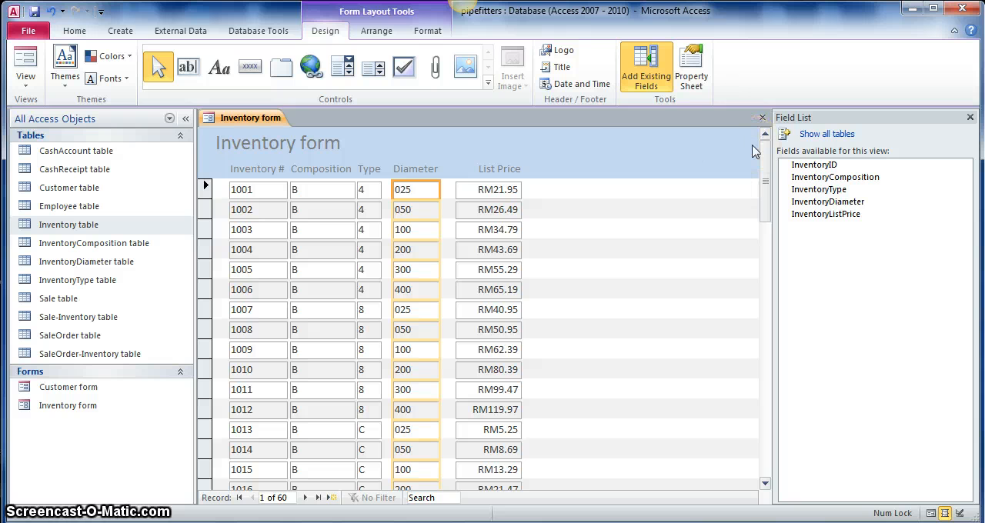
pyautogui.click(556, 182)
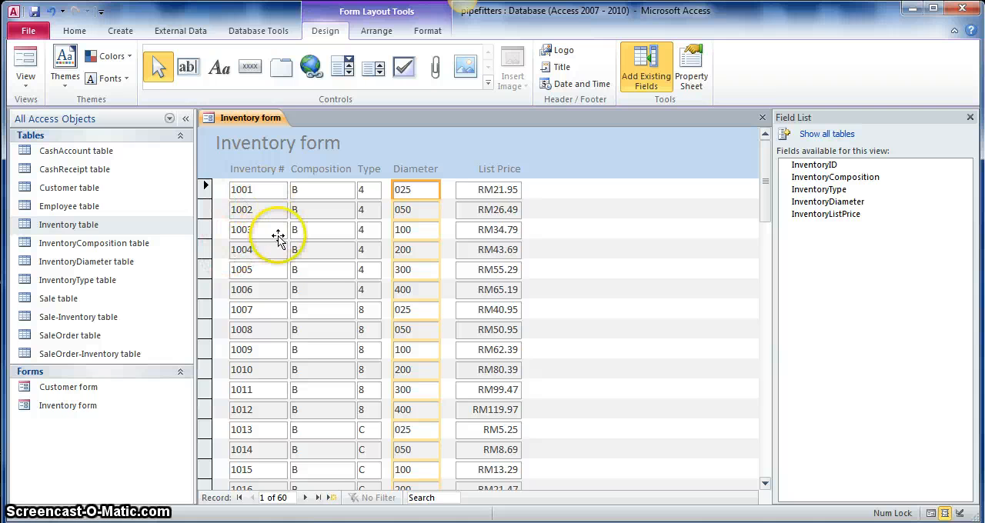
# Step: Look through the form's inventory records down to the blank new record at the end
pyautogui.scroll(-5, 308, 259)
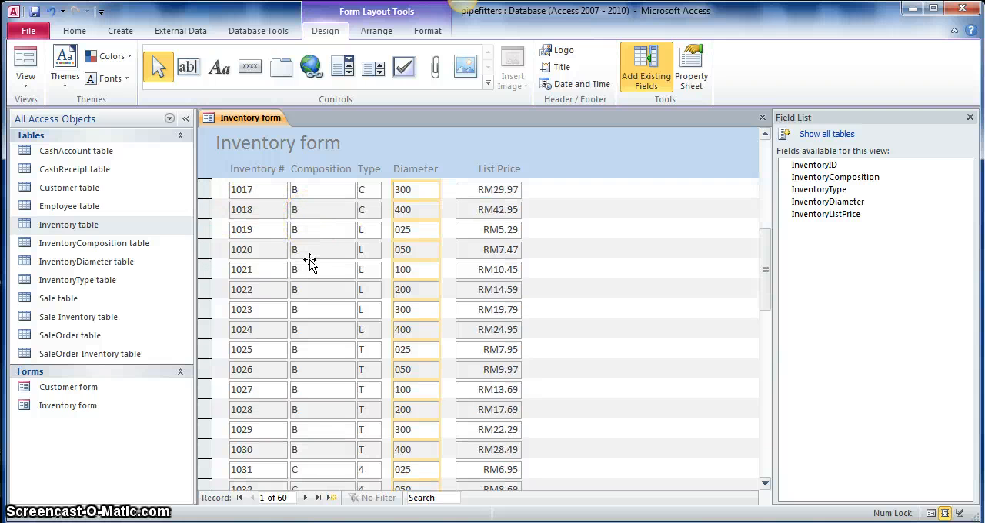
pyautogui.scroll(3, 309, 262)
pyautogui.scroll(-1, 309, 262)
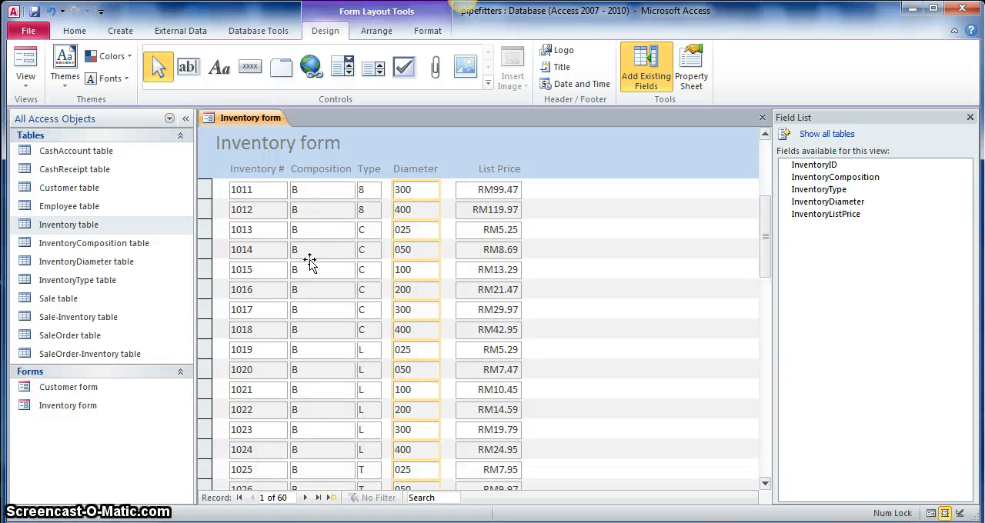
pyautogui.scroll(3, 309, 261)
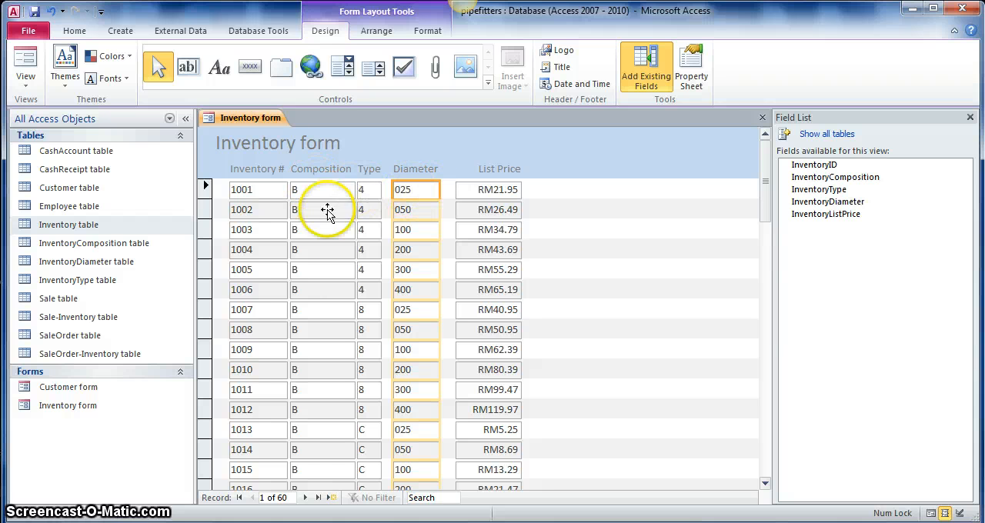
pyautogui.scroll(-6, 330, 246)
pyautogui.scroll(-10, 338, 248)
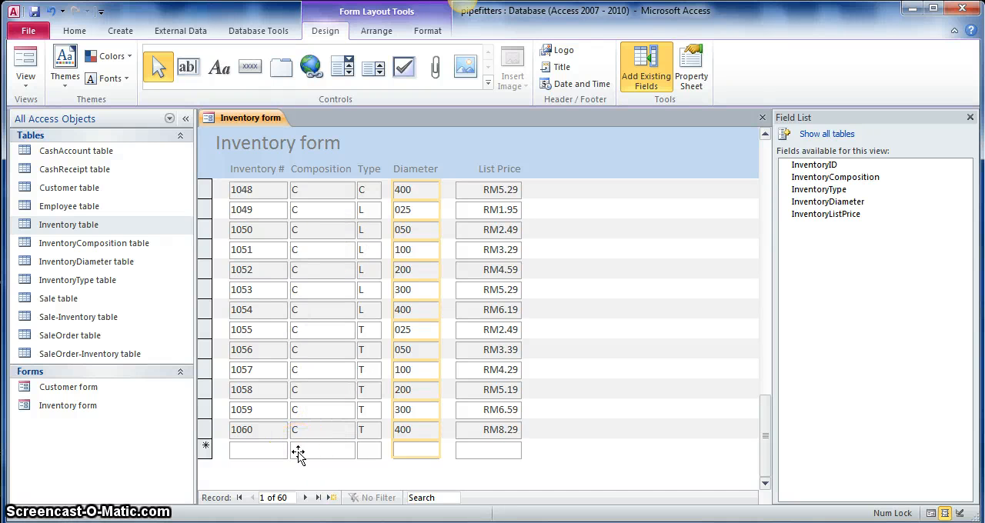
# Step: Switch the Inventory form to Form View and inspect the Composition, Type and Diameter fields of the blank new record
pyautogui.click(25, 76)
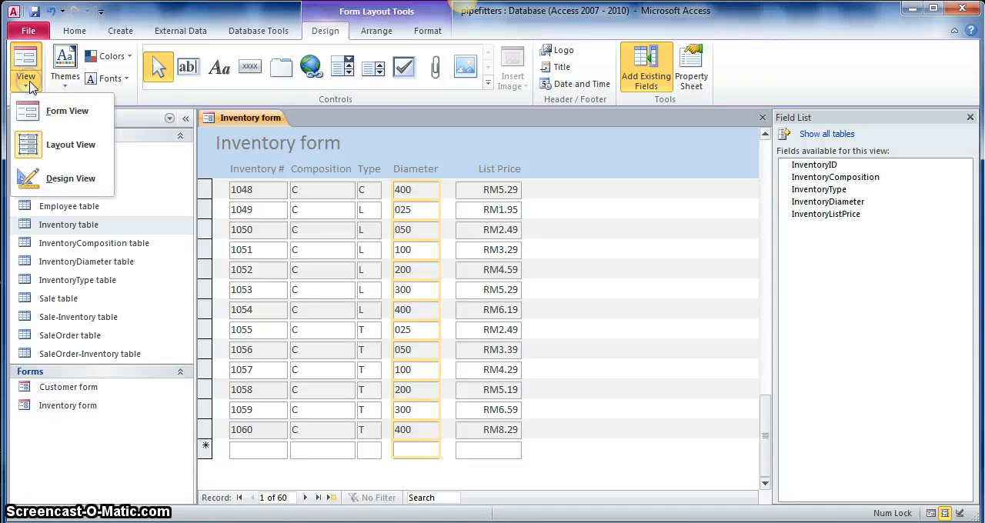
pyautogui.click(58, 114)
pyautogui.scroll(-10, 374, 402)
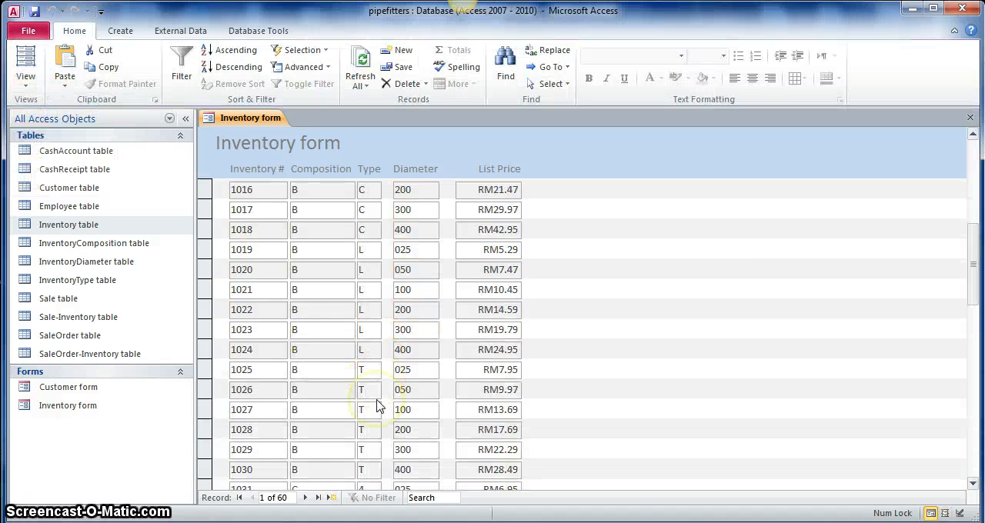
pyautogui.scroll(-5, 373, 404)
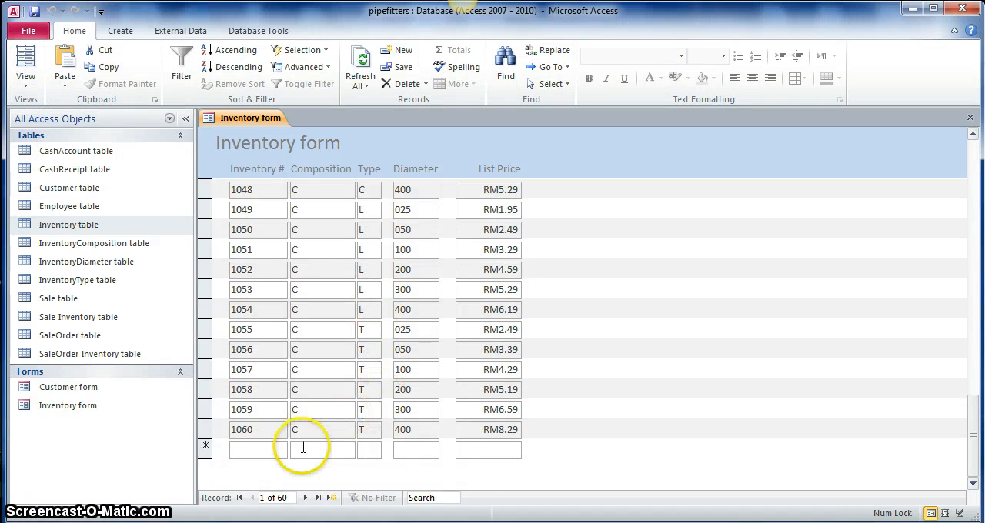
pyautogui.click(301, 451)
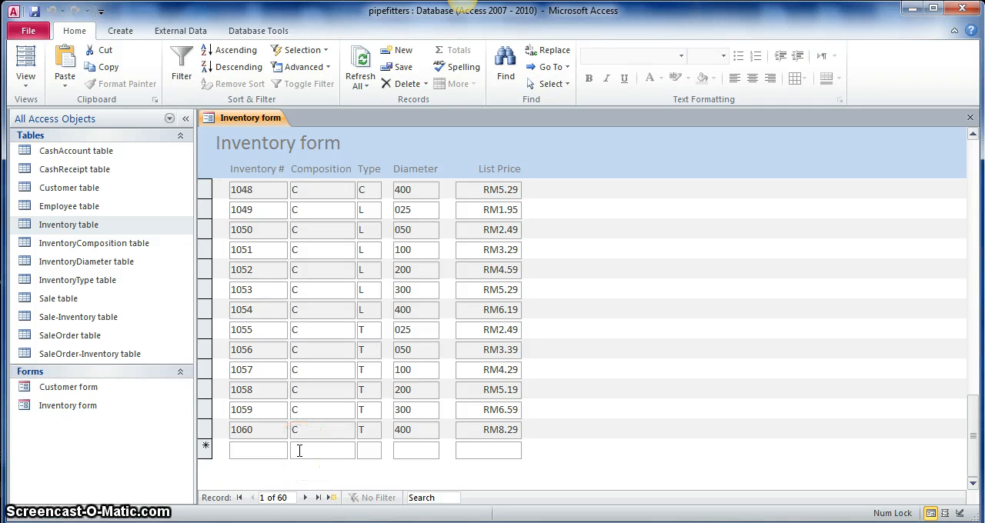
pyautogui.click(377, 454)
pyautogui.click(396, 451)
pyautogui.click(362, 451)
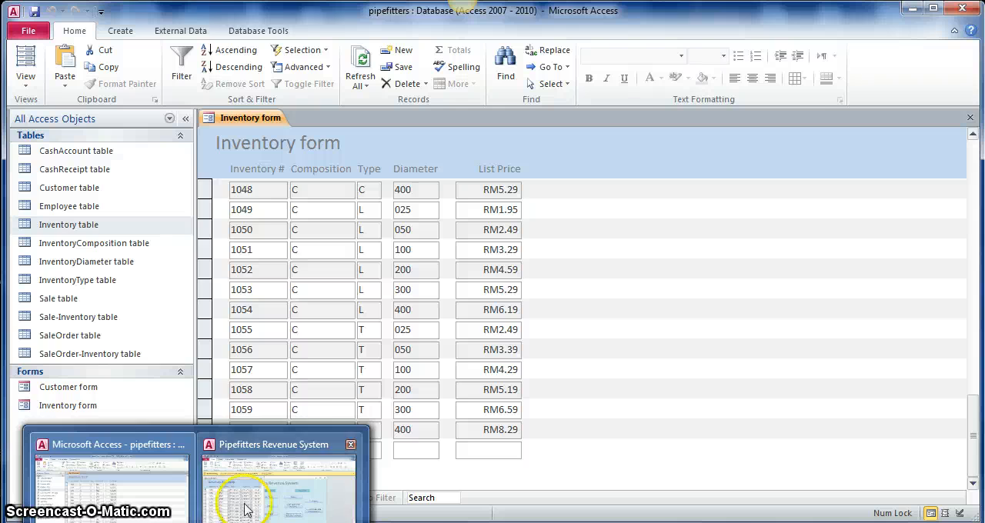
# Step: Switch to the Pipefitters Revenue System database, close its Inventory form and reopen it from the Switchboard
pyautogui.click(378, 454)
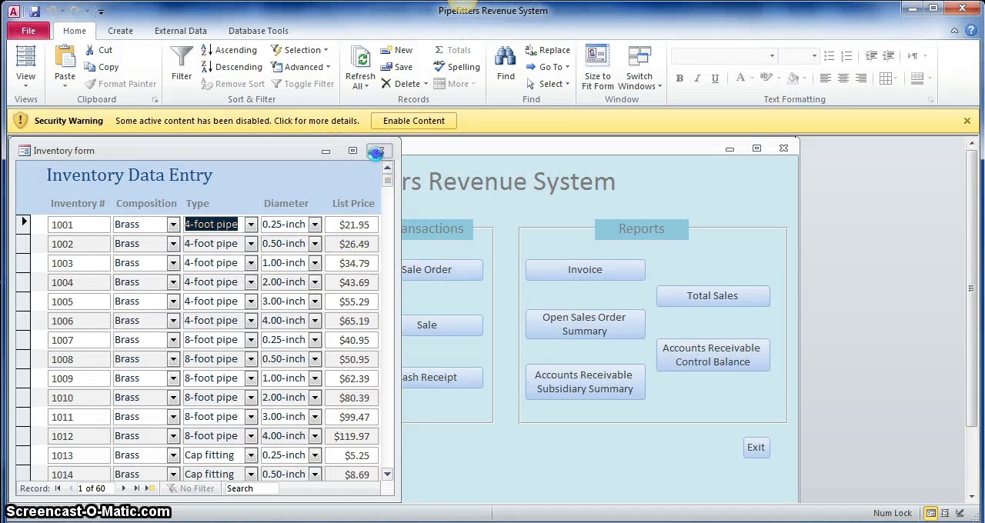
pyautogui.click(379, 150)
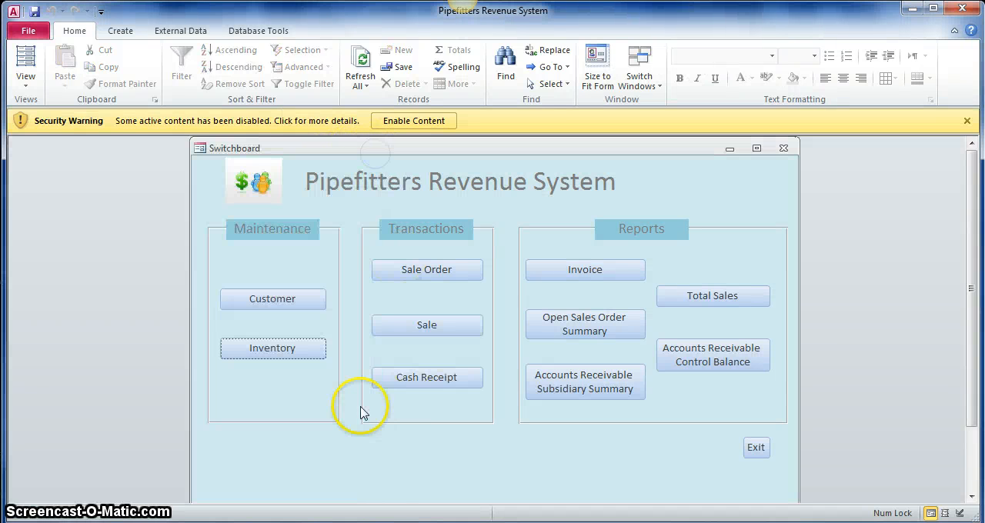
pyautogui.click(269, 353)
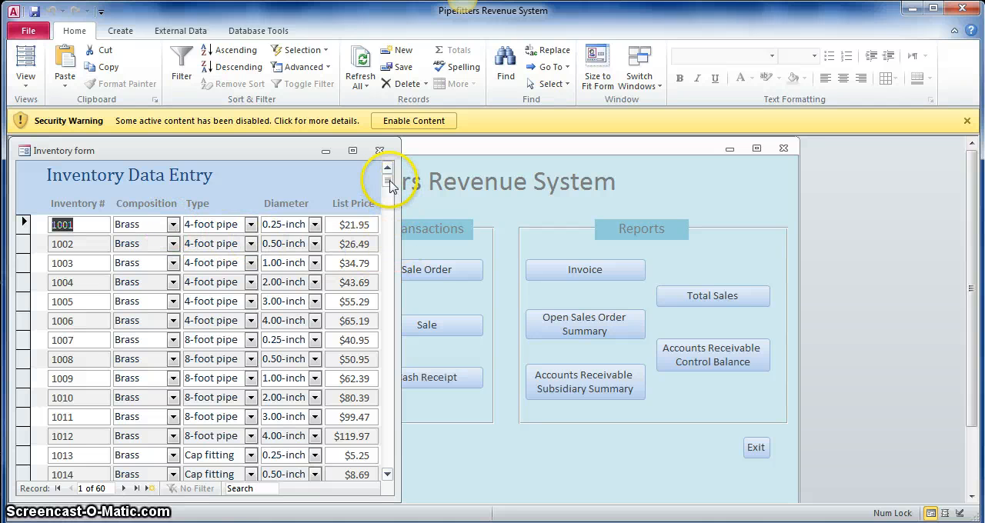
# Step: Examine the Composition and Type choices offered in the blank new record of the Inventory Data Entry form
pyautogui.moveTo(388, 183); pyautogui.dragTo(398, 452)
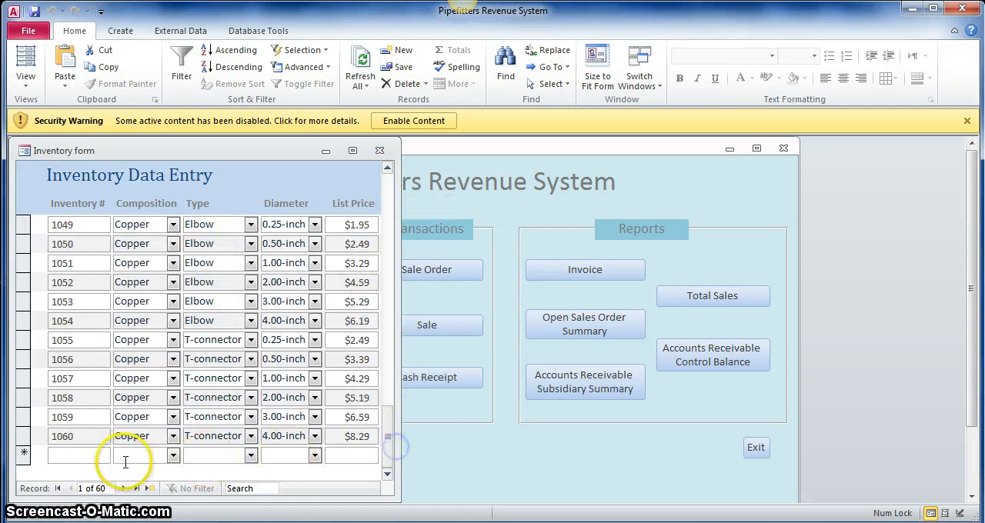
pyautogui.click(88, 455)
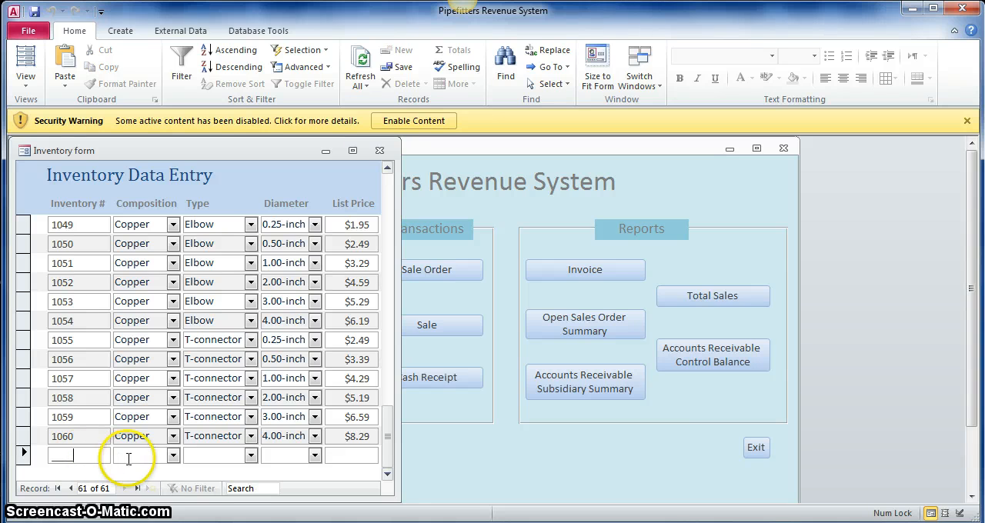
pyautogui.click(171, 456)
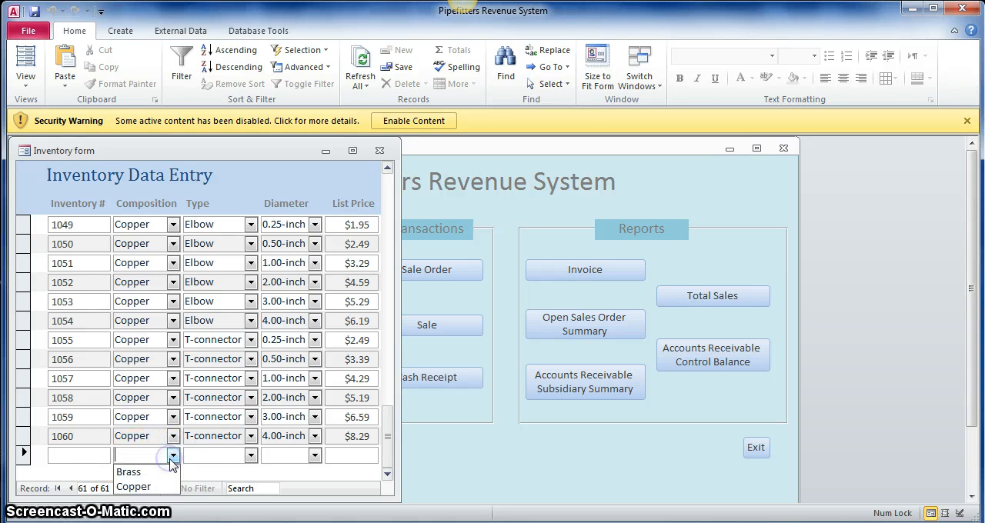
pyautogui.click(250, 455)
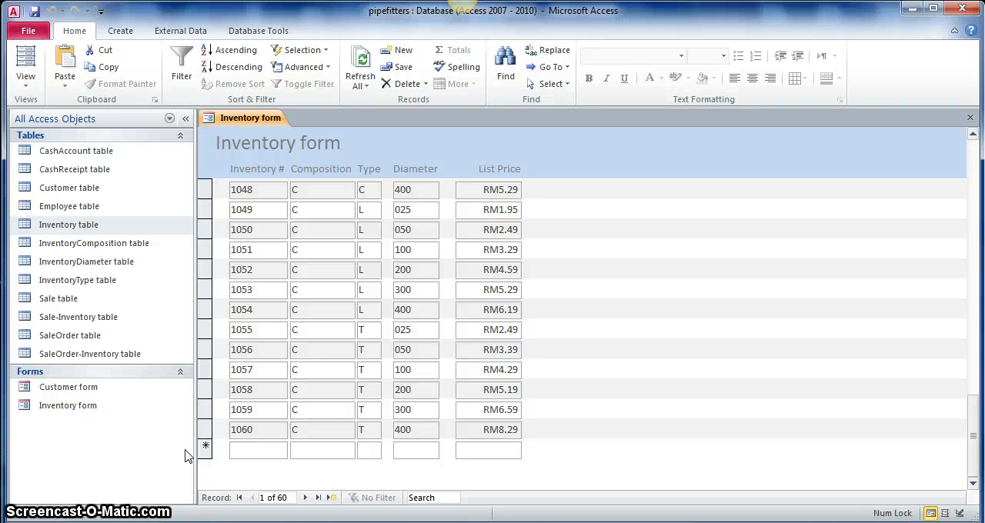
# Step: Return to the pipefitters database, show its Inventory form in Design View and delete the InventoryComposition text box from the Detail section
pyautogui.click(27, 80)
pyautogui.click(80, 185)
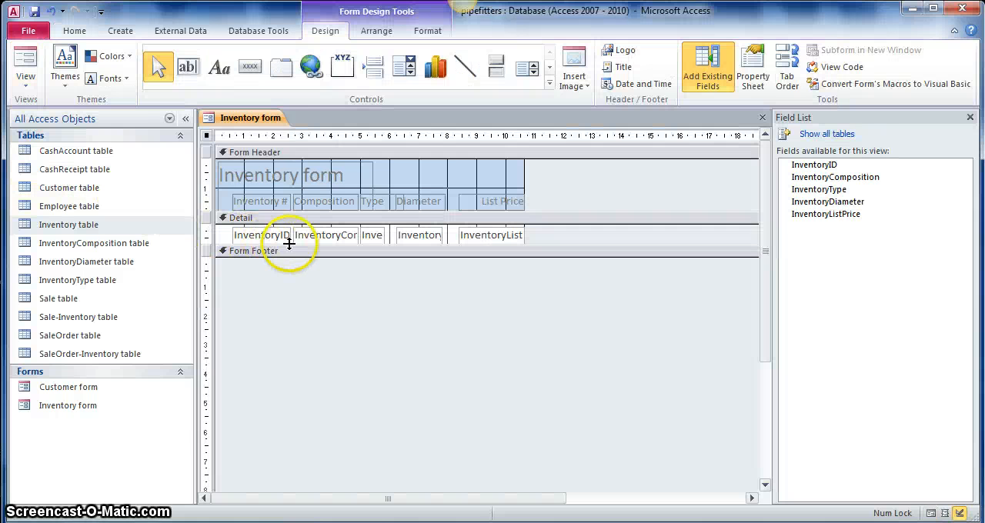
pyautogui.click(310, 231)
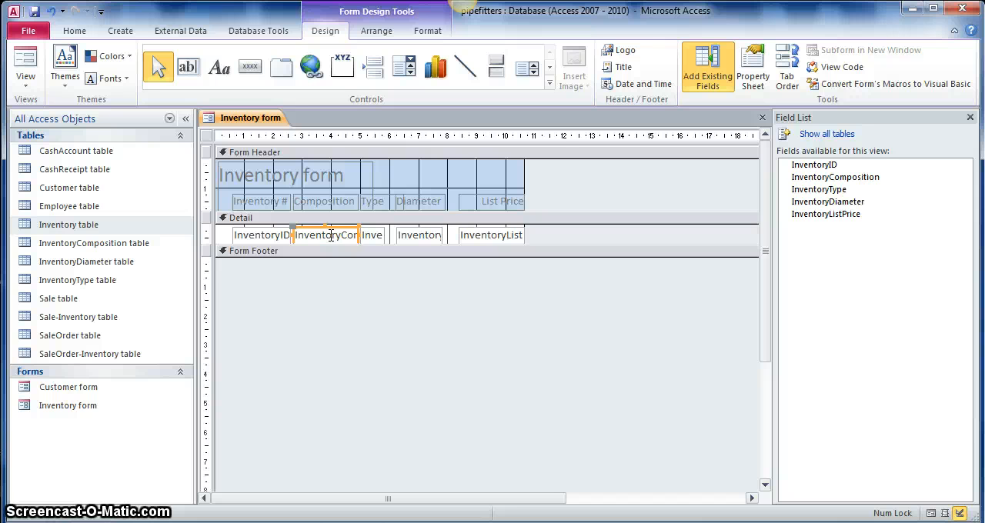
pyautogui.press('Delete')
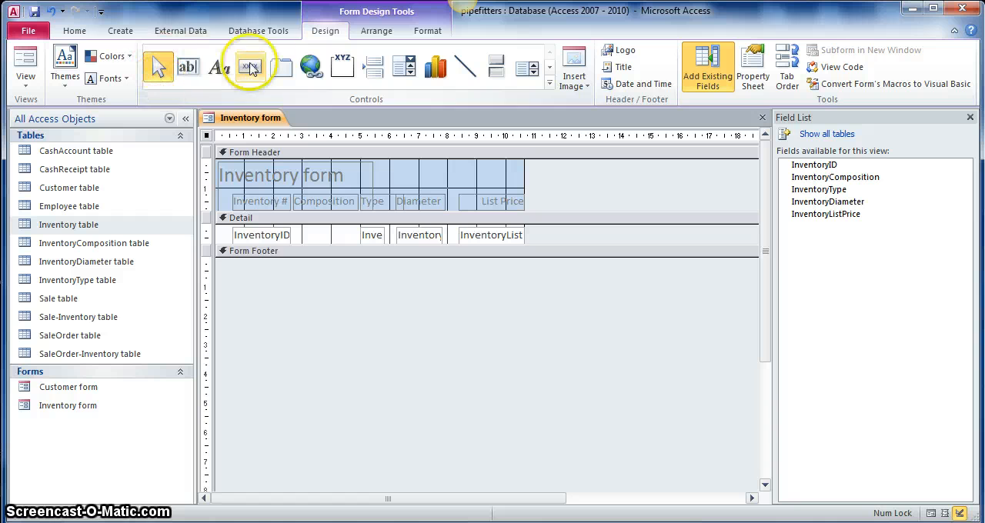
# Step: Place a Combo Box in the Detail section directly after InventoryID, where the composition field was
pyautogui.click(328, 33)
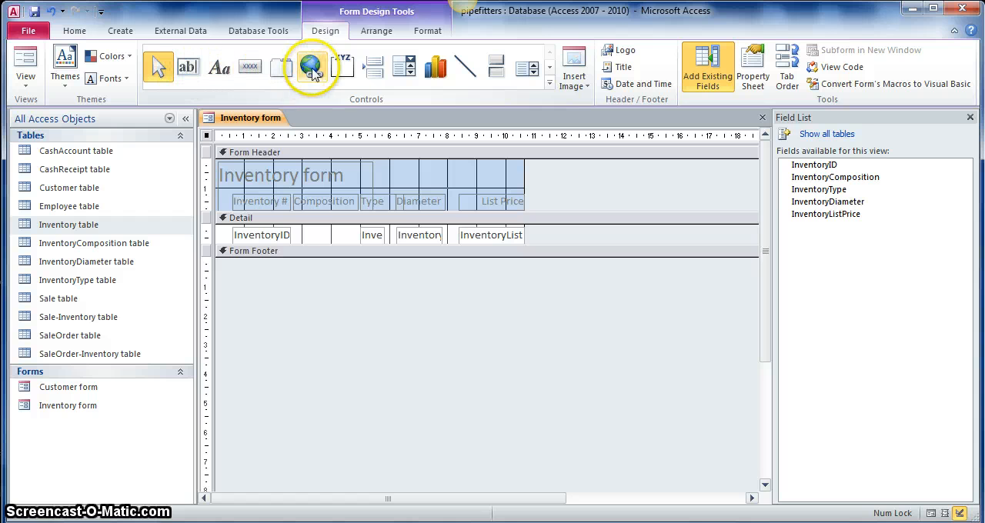
pyautogui.click(408, 69)
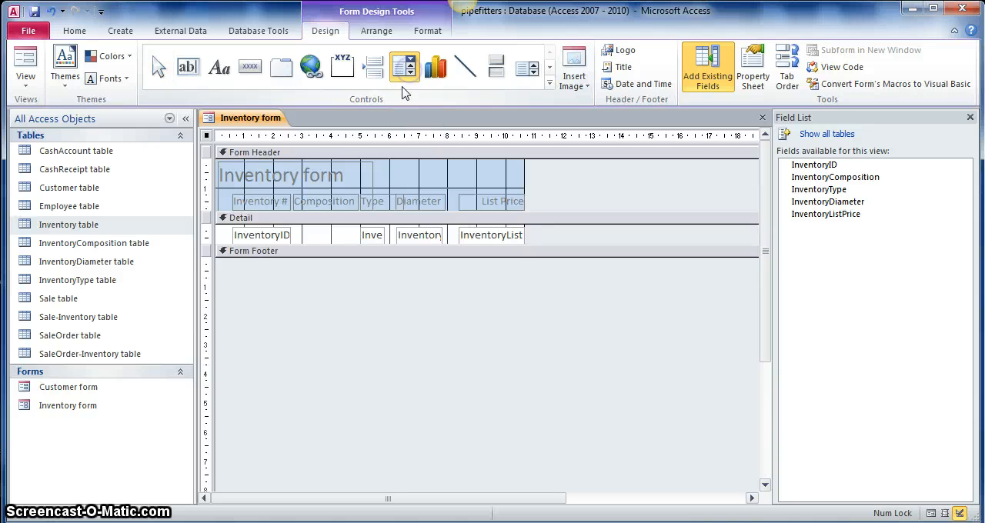
pyautogui.click(292, 227)
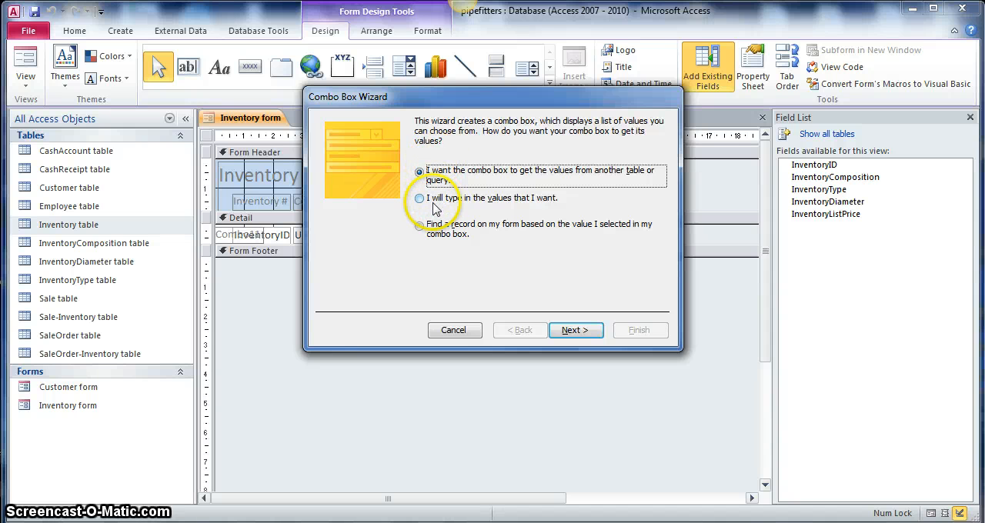
pyautogui.moveTo(448, 98); pyautogui.dragTo(454, 119)
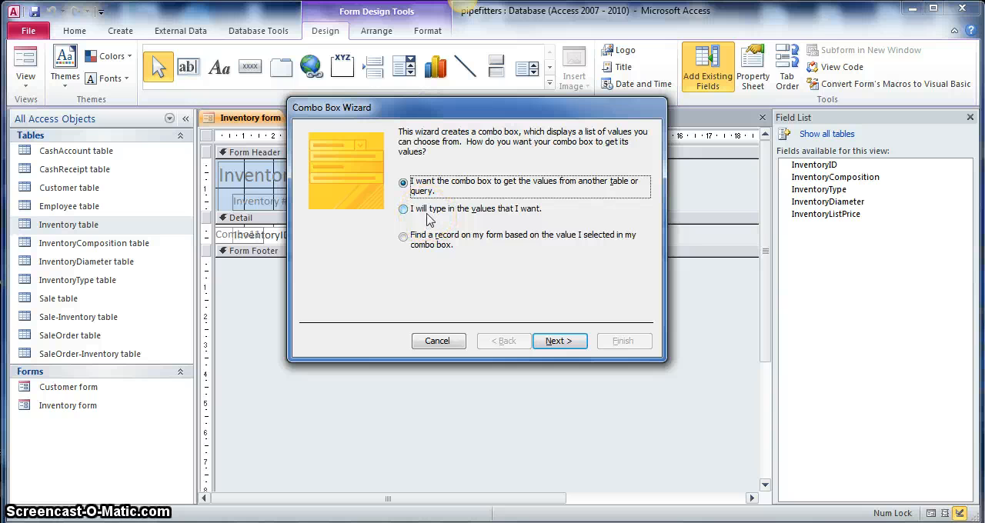
# Step: Set the combo box to get its values from another table or query, using the InventoryComposition table as the source
pyautogui.click(414, 187)
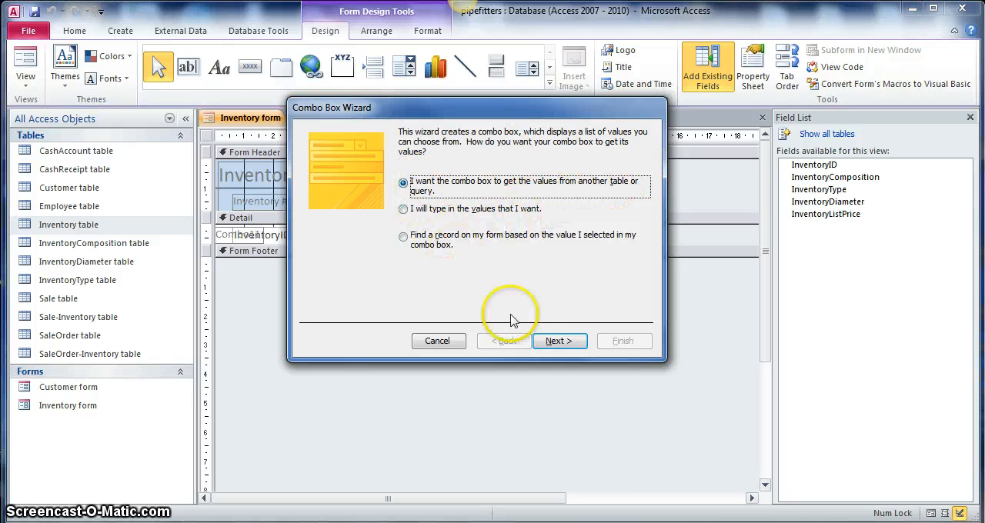
pyautogui.click(551, 341)
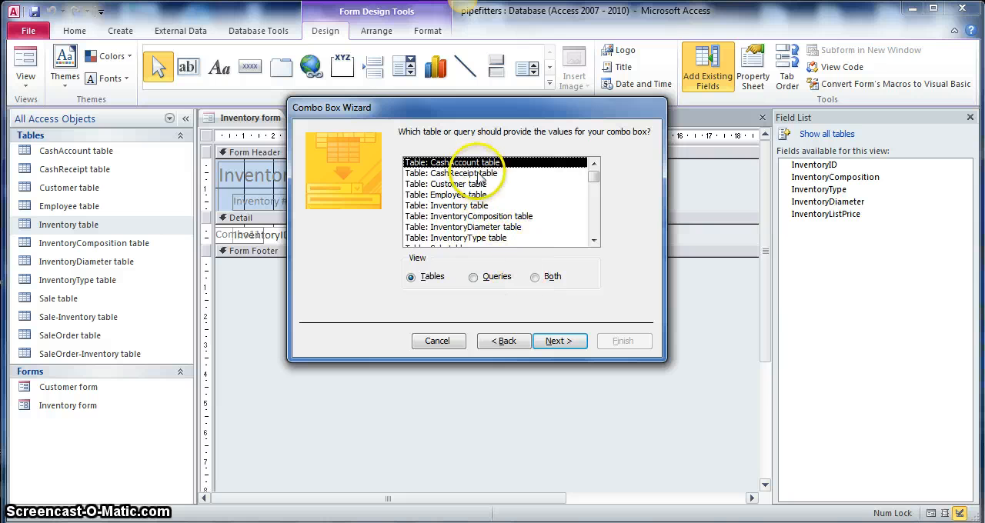
pyautogui.click(481, 216)
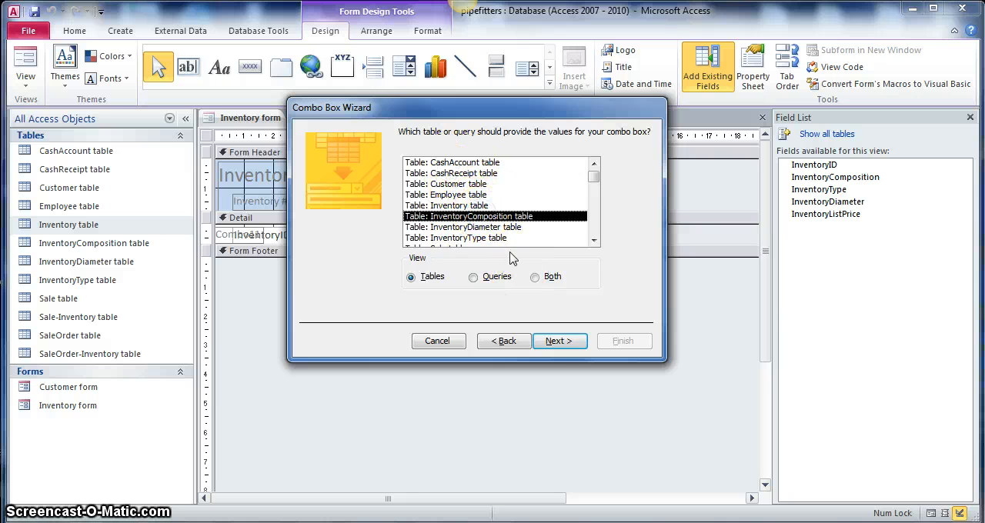
pyautogui.click(548, 343)
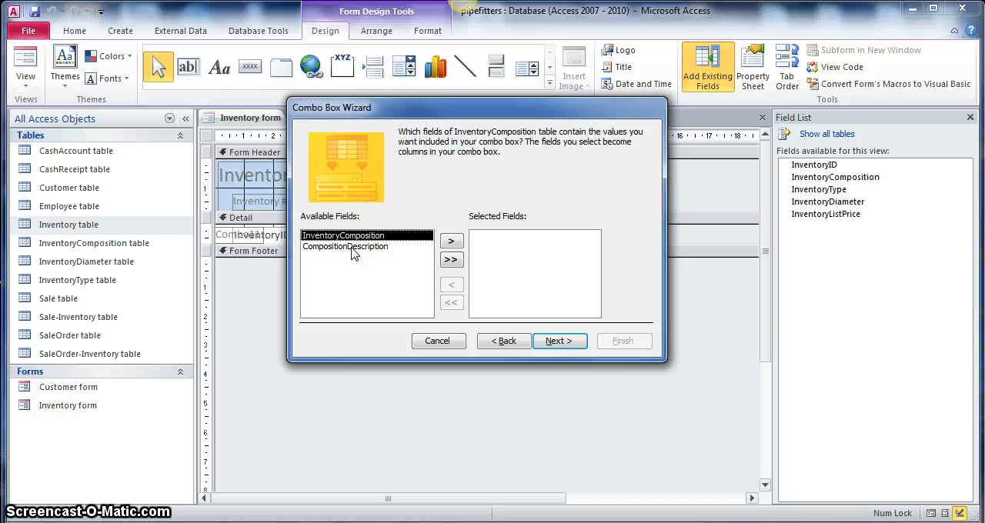
# Step: Include the CompositionDescription field in the combo box without a sort order, and narrow its Description column
pyautogui.click(352, 247)
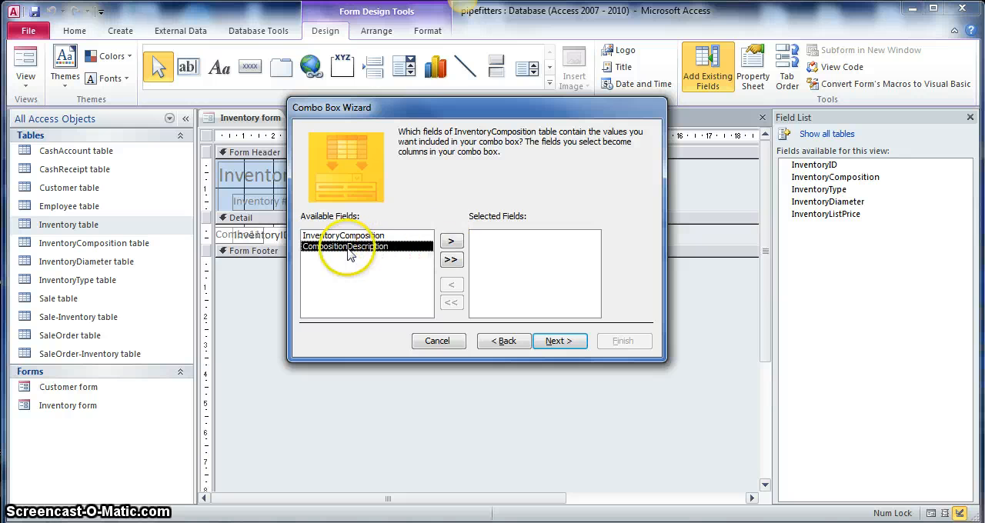
pyautogui.click(450, 241)
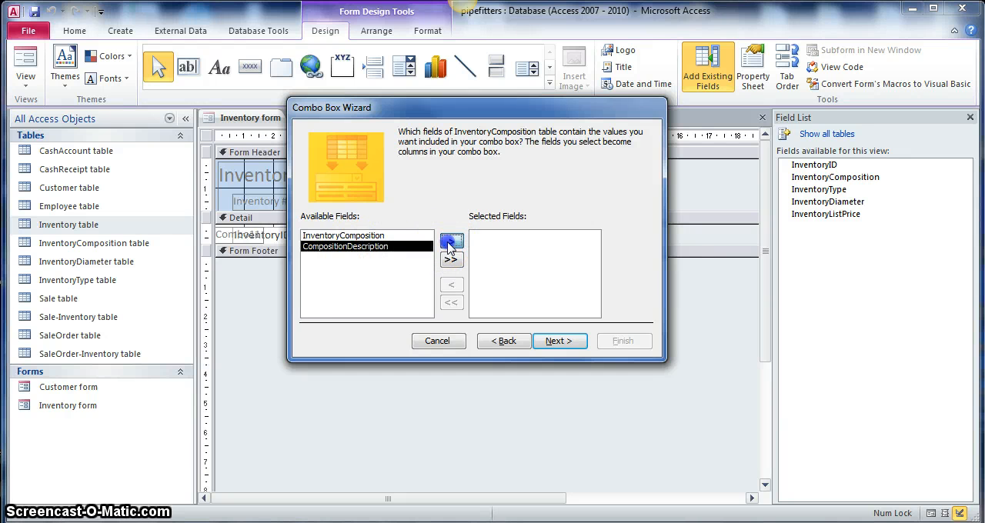
pyautogui.click(560, 341)
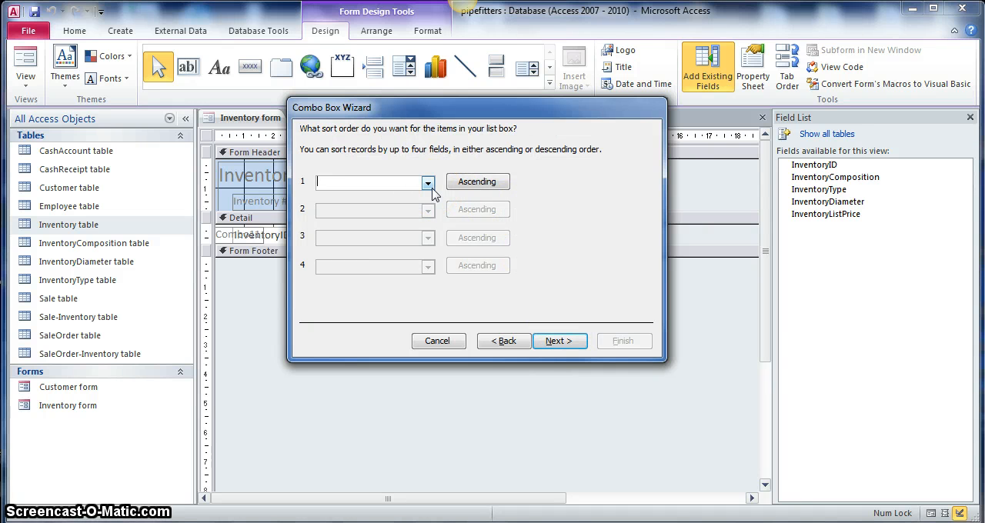
pyautogui.click(561, 343)
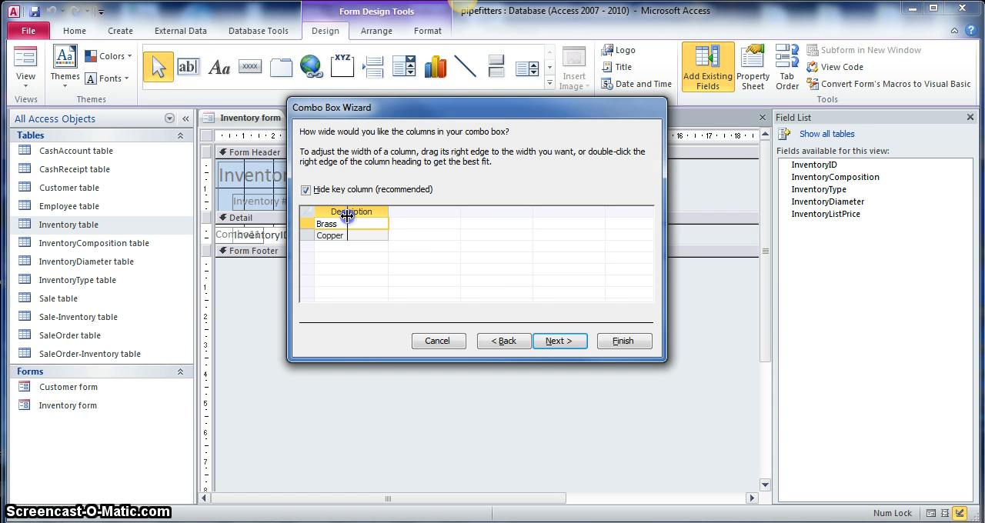
pyautogui.click(555, 343)
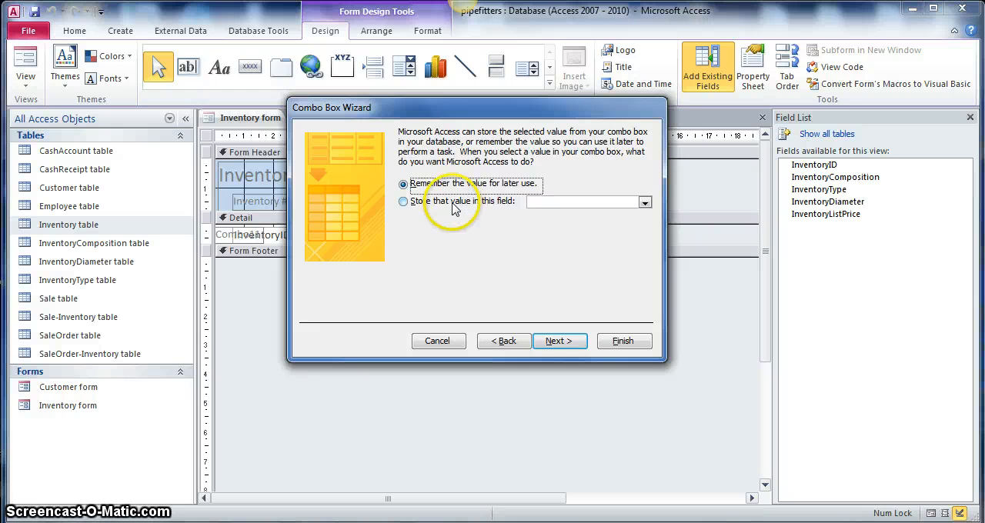
# Step: Set the combo box to store the selected value in the InventoryComposition field
pyautogui.click(406, 202)
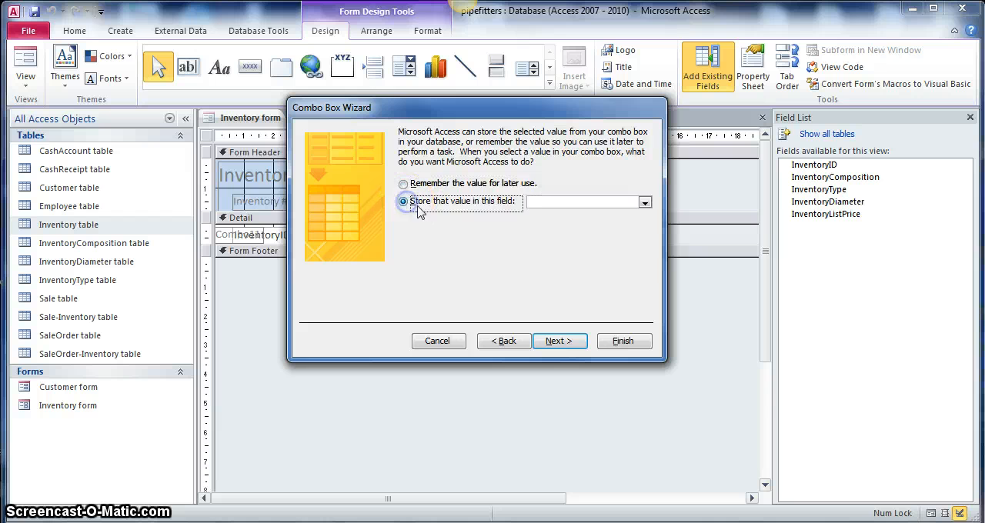
pyautogui.click(644, 202)
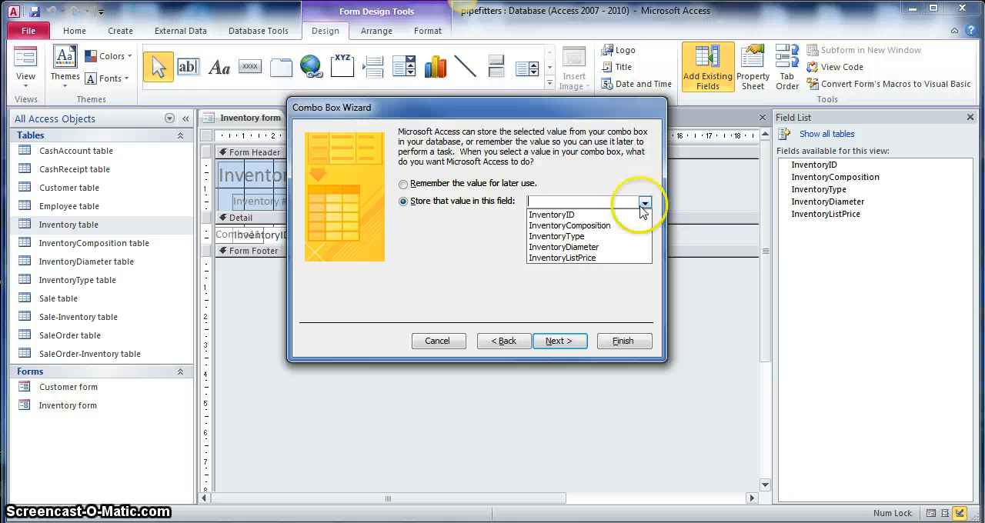
pyautogui.click(570, 227)
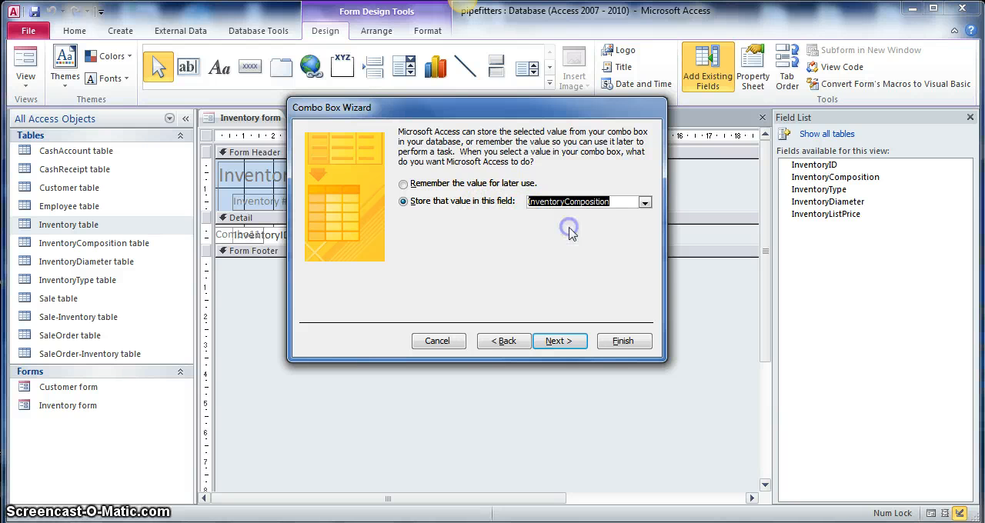
pyautogui.click(556, 341)
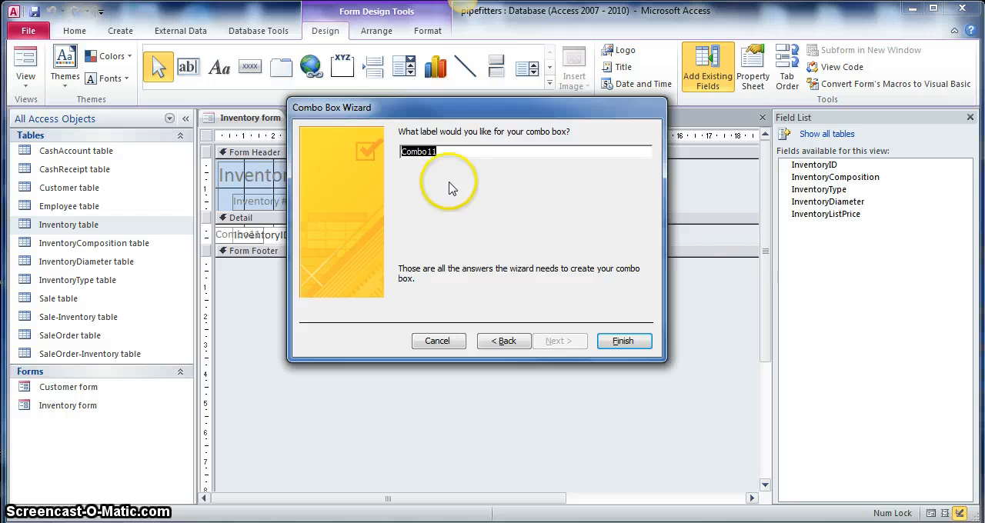
# Step: Label the combo box InventoryCompositionCombo and finish creating it
pyautogui.click(446, 148)
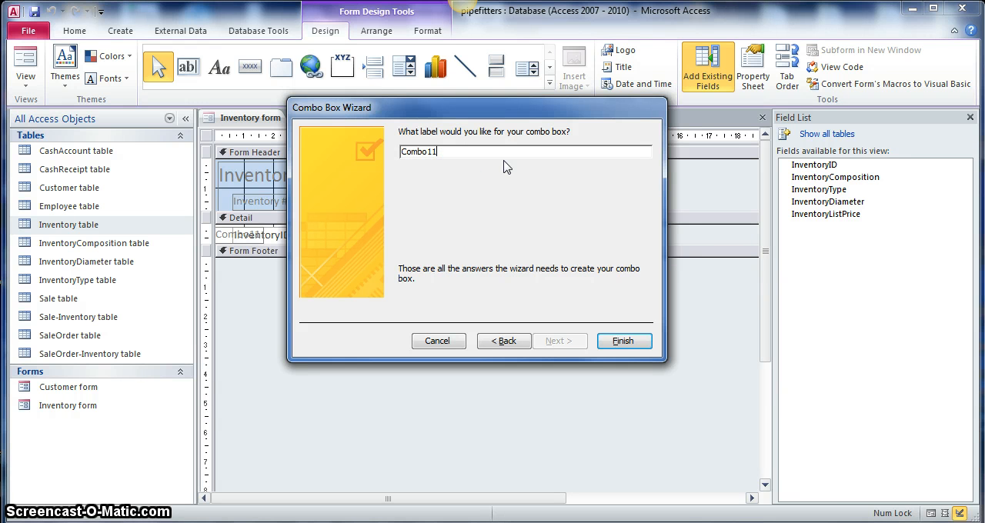
pyautogui.press('BackSpace')
pyautogui.press('BackSpace')
pyautogui.write('InventoryComposition')
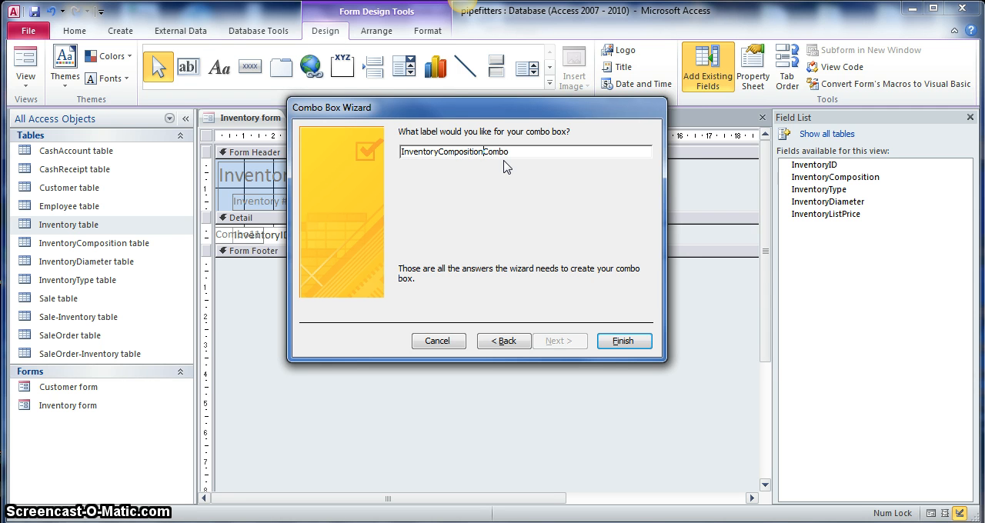
pyautogui.click(626, 343)
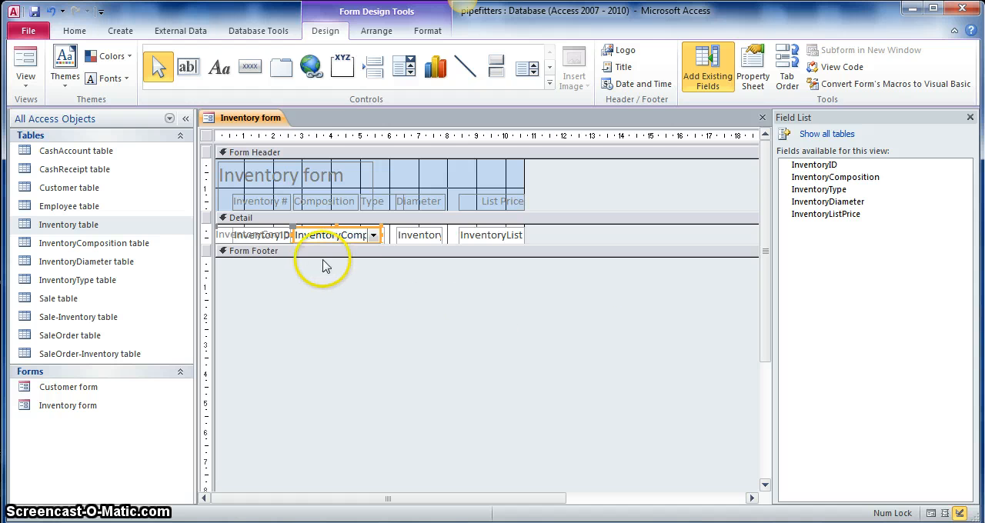
# Step: Delete the composition combo box's attached label in the Detail section and narrow the combo box to the width of the Composition heading
pyautogui.keyDown('shift'); pyautogui.click(220, 235); pyautogui.keyUp('shift')
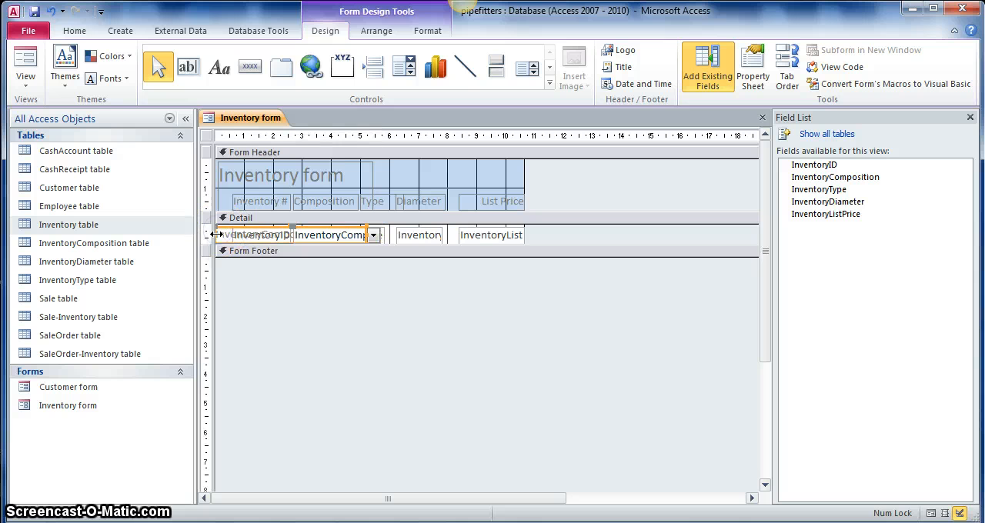
pyautogui.press('Delete')
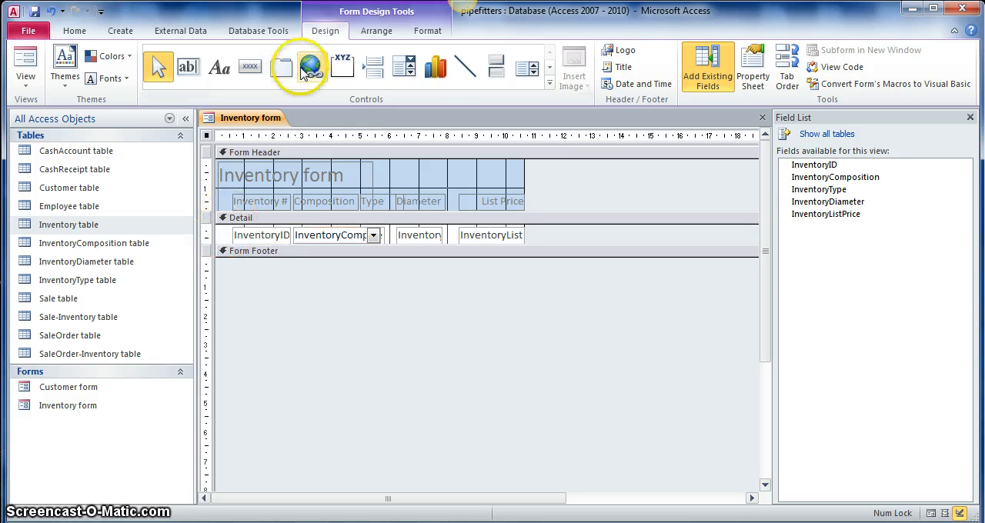
pyautogui.click(340, 235)
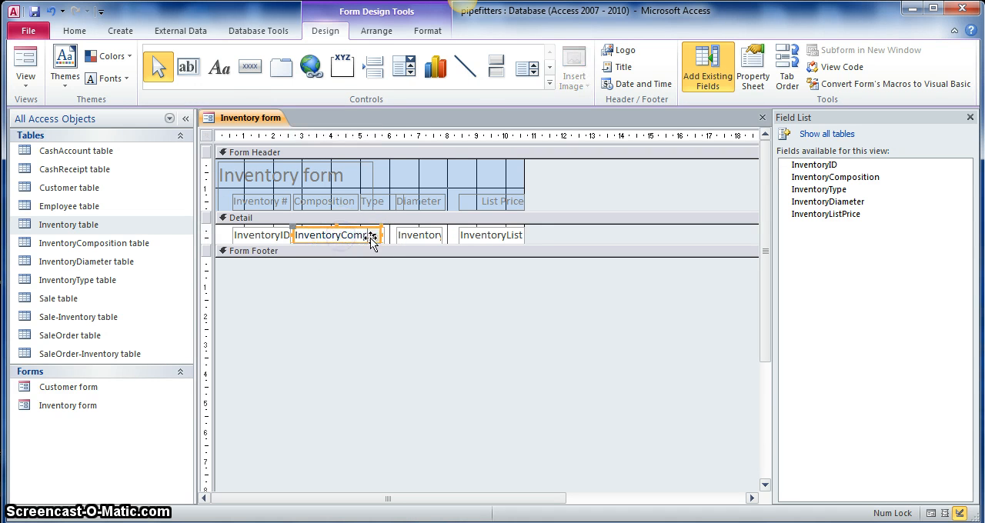
pyautogui.moveTo(380, 236); pyautogui.dragTo(380, 235)
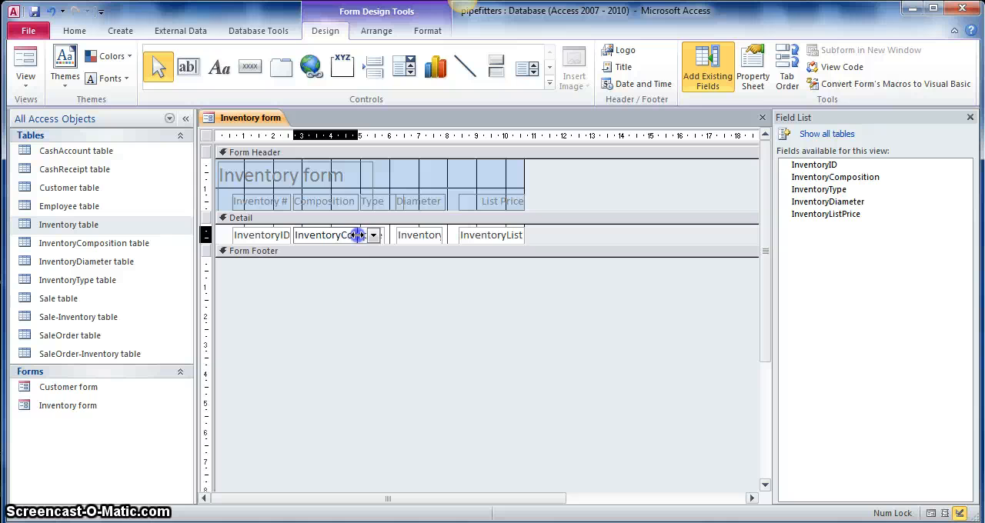
pyautogui.moveTo(358, 235); pyautogui.dragTo(357, 235)
pyautogui.click(326, 318)
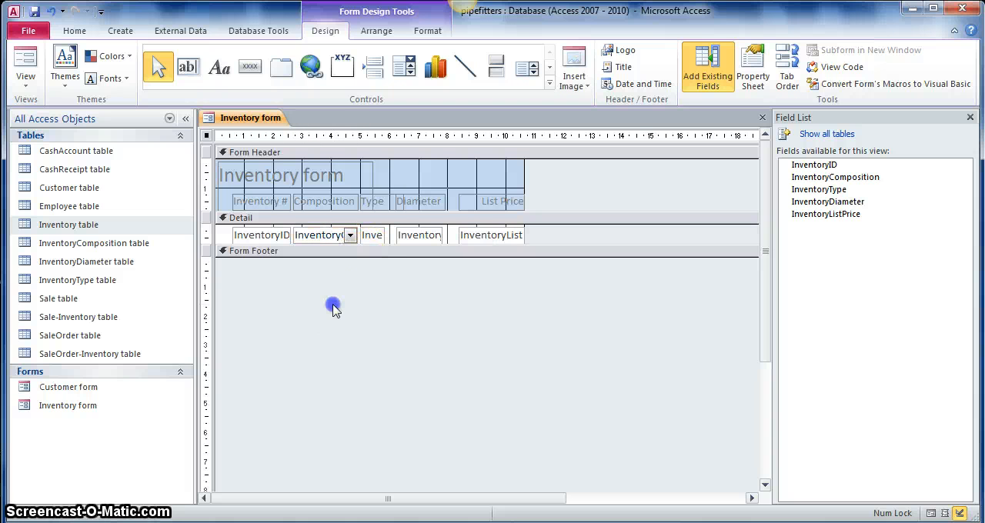
# Step: Show the Inventory form in Form View and check the Composition choices offered for the first record
pyautogui.click(32, 64)
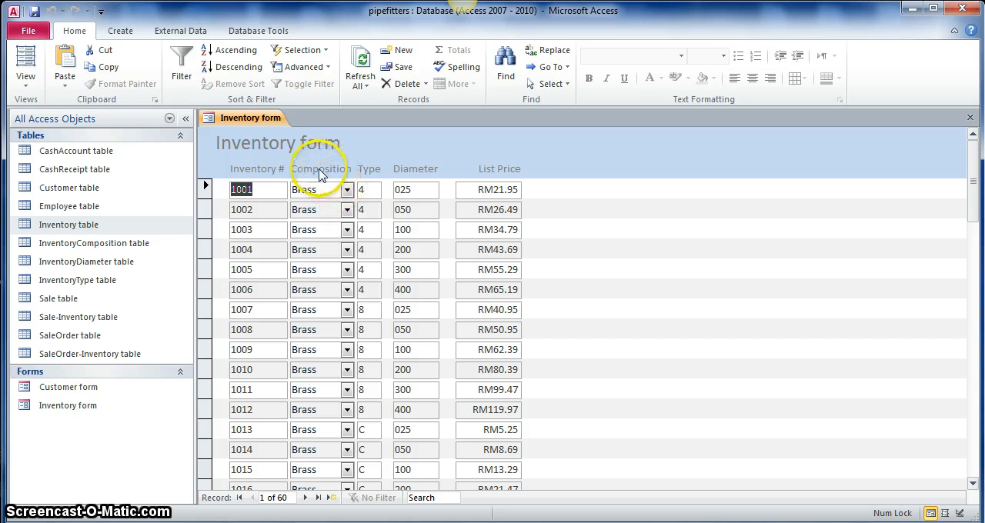
pyautogui.click(347, 191)
pyautogui.click(346, 191)
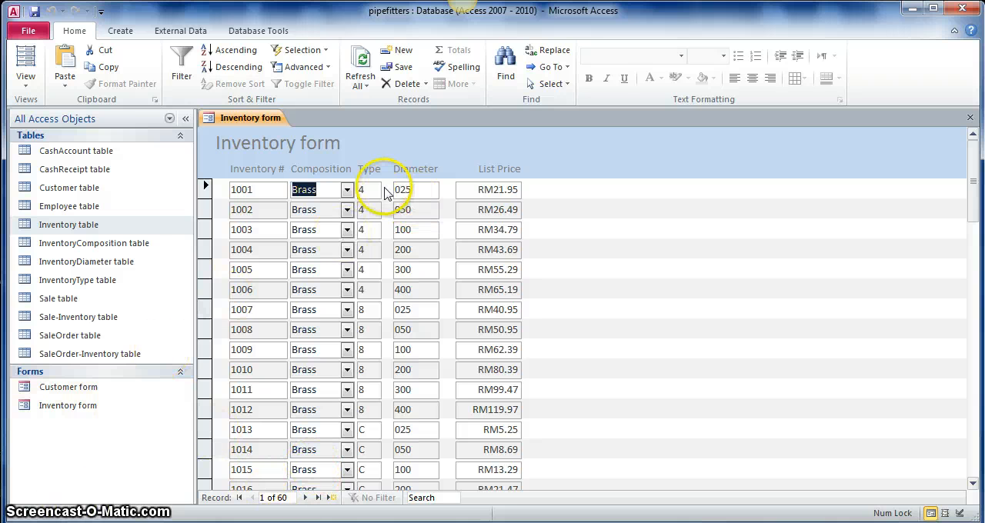
# Step: Return the Inventory form to Design View and delete the InventoryType text box from the Detail section
pyautogui.click(26, 80)
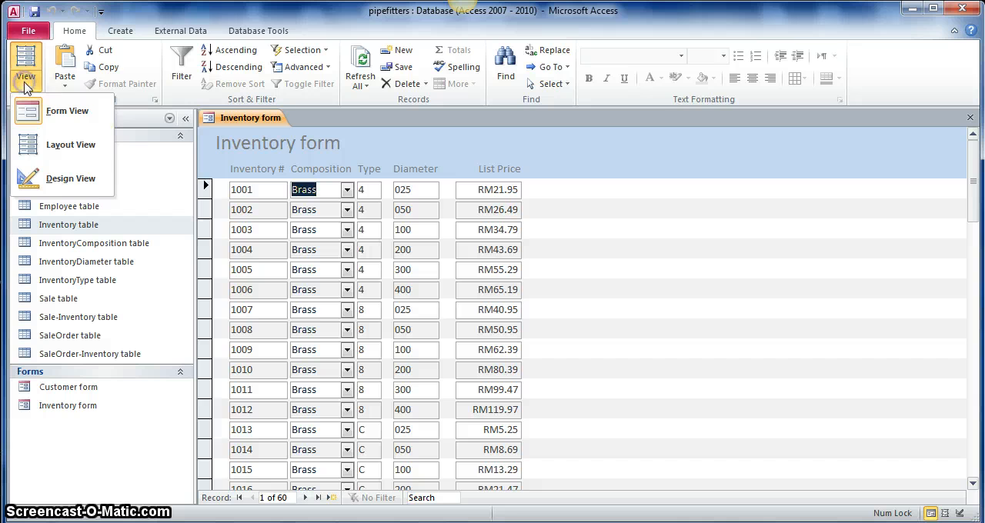
pyautogui.click(84, 181)
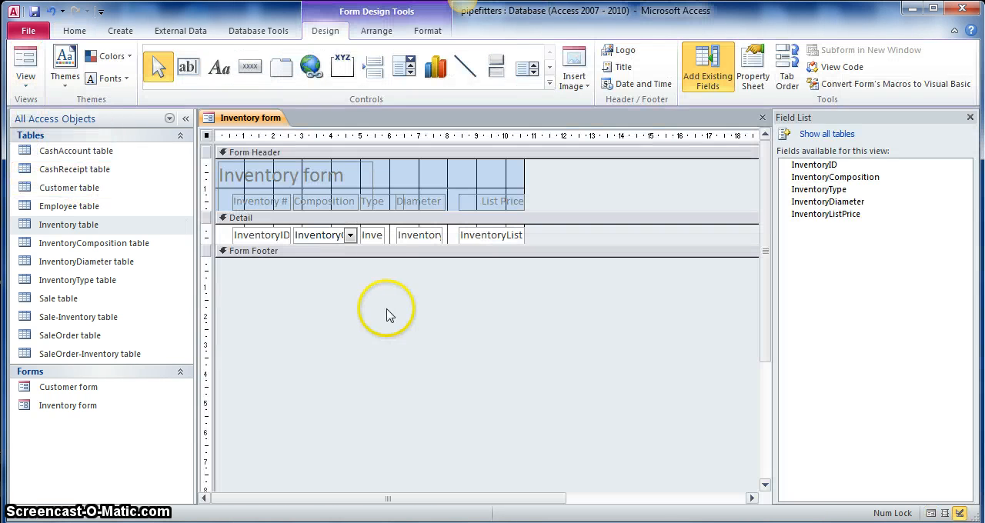
pyautogui.click(367, 240)
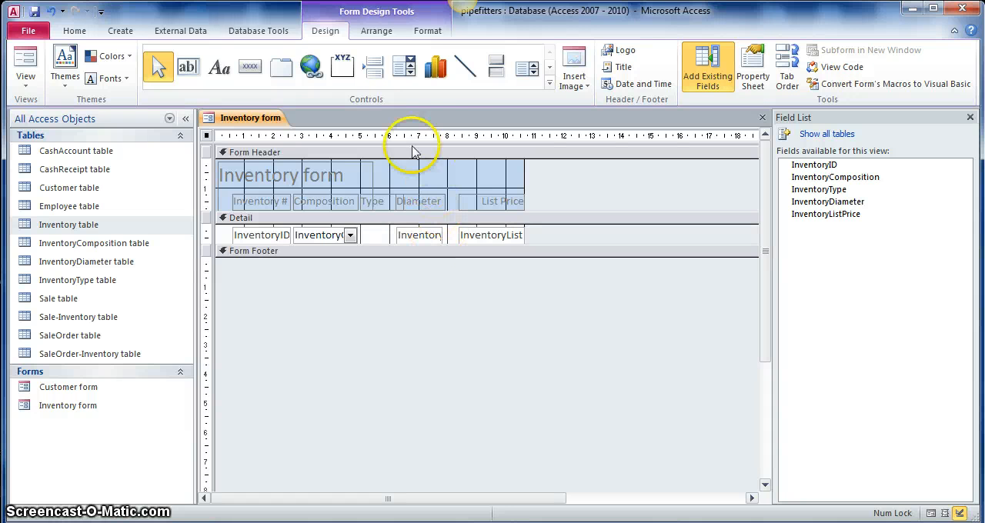
# Step: Place a Combo Box in the Detail section under the Type heading, taking its values from the InventoryType table
pyautogui.click(410, 70)
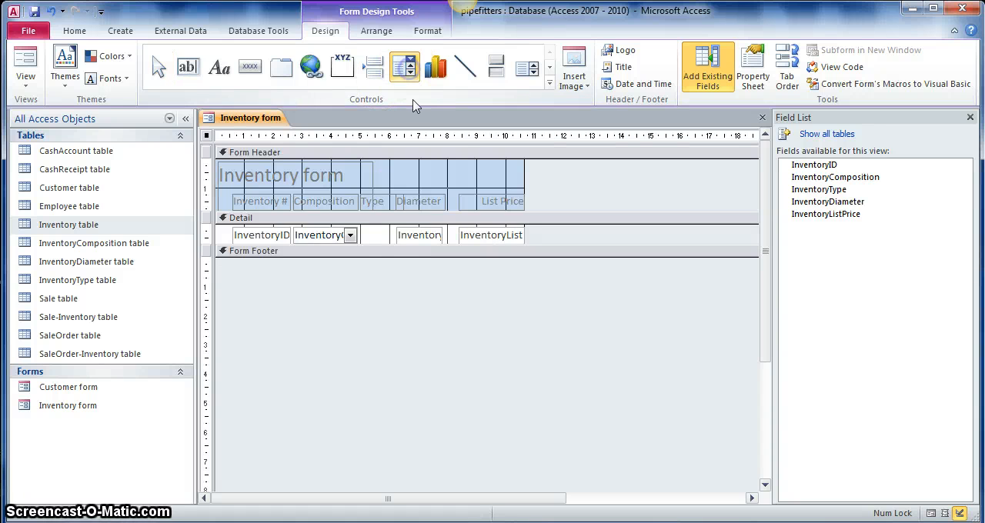
pyautogui.click(361, 227)
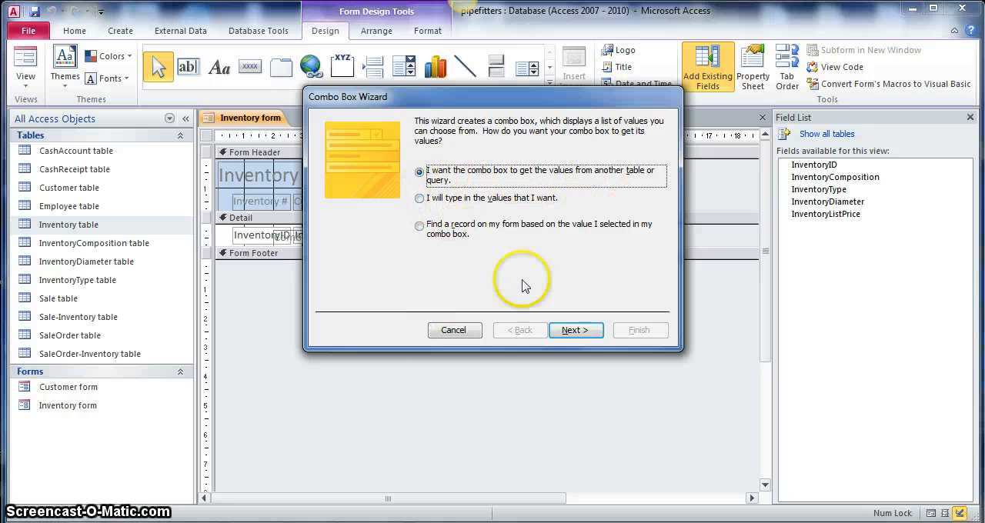
pyautogui.click(570, 329)
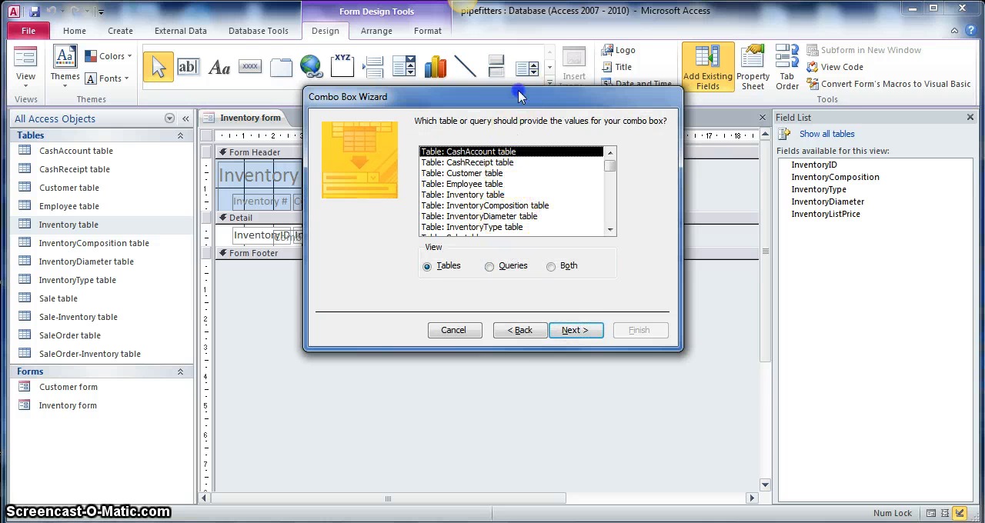
pyautogui.moveTo(518, 96)
pyautogui.mouseDown()
pyautogui.moveTo(723, 191)
pyautogui.moveTo(532, 98)
pyautogui.mouseUp()
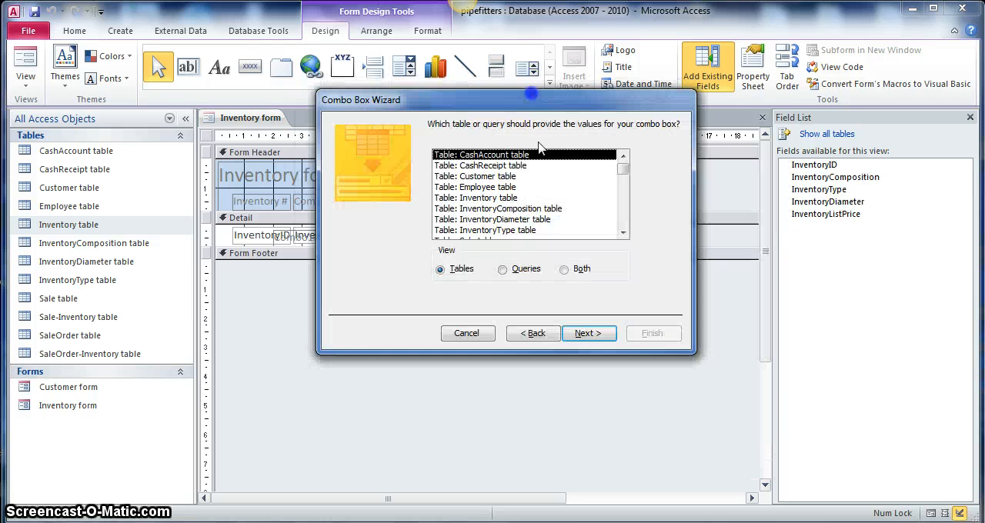
pyautogui.click(477, 230)
pyautogui.click(585, 331)
# Step: Include the InventoryTypeDescription field in the combo box and sort the list by it in ascending order
pyautogui.click(388, 239)
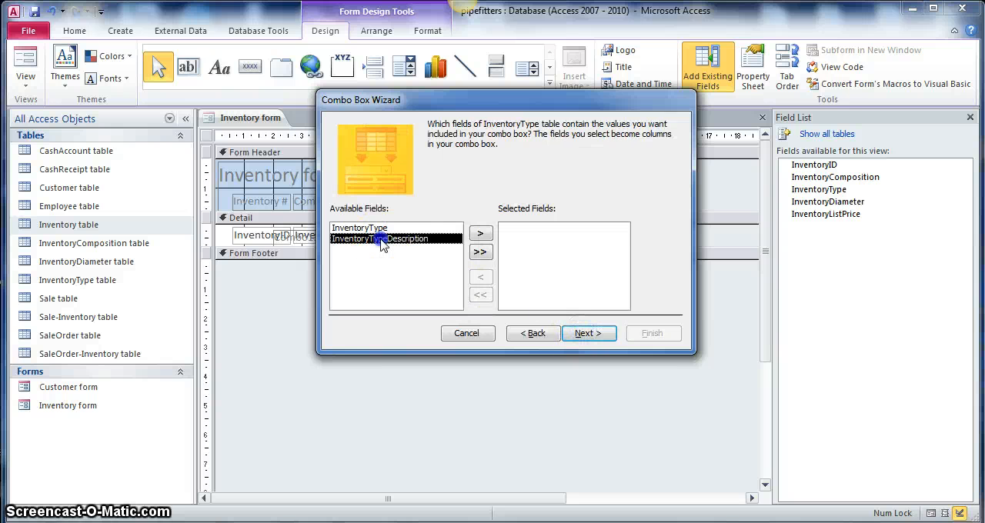
pyautogui.click(481, 234)
pyautogui.click(588, 333)
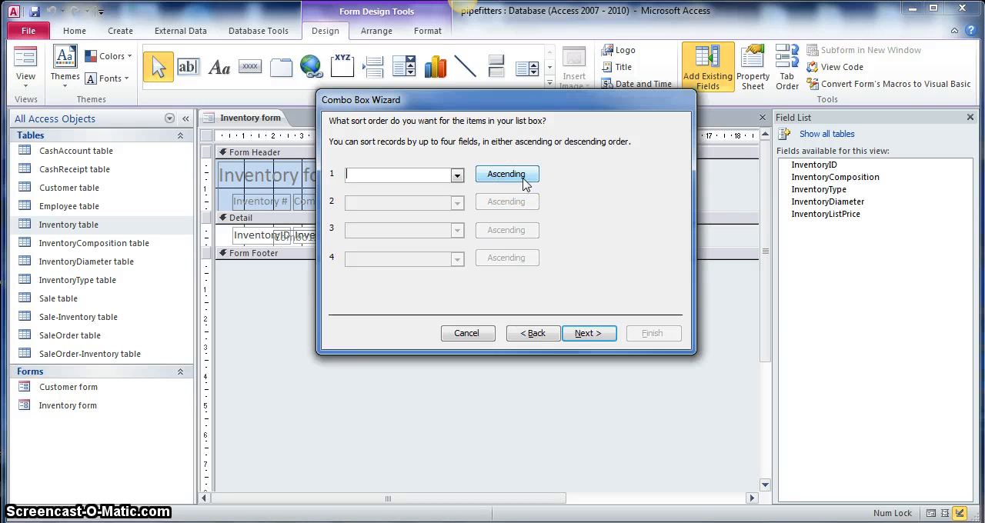
pyautogui.click(457, 175)
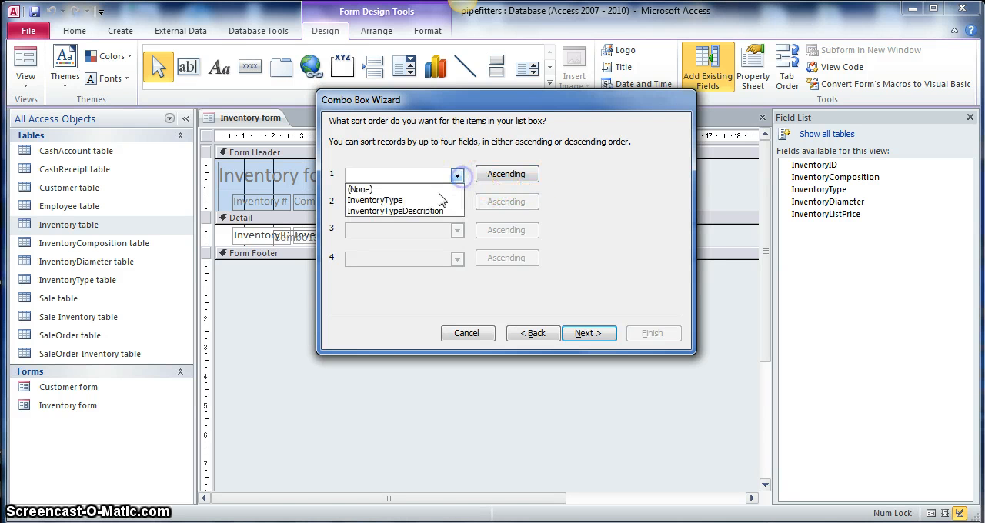
pyautogui.click(421, 210)
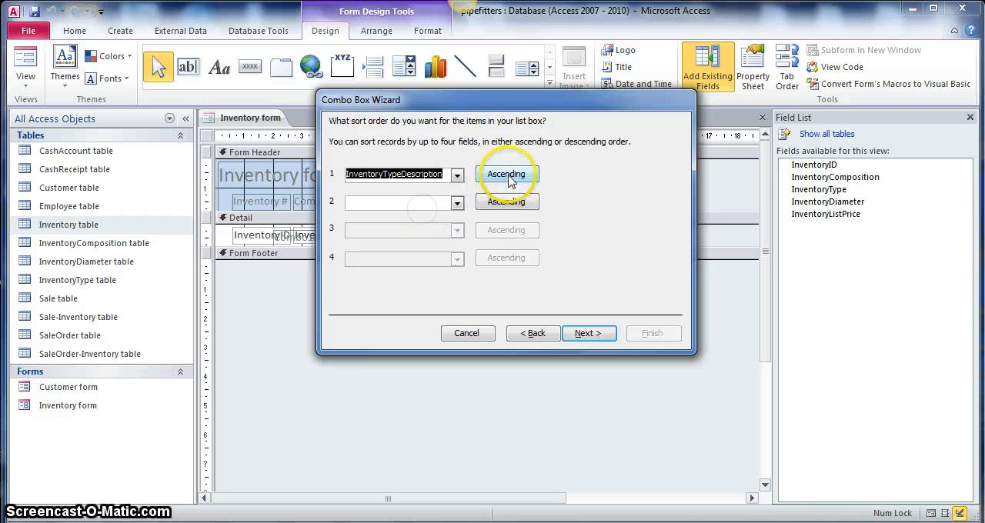
pyautogui.click(587, 333)
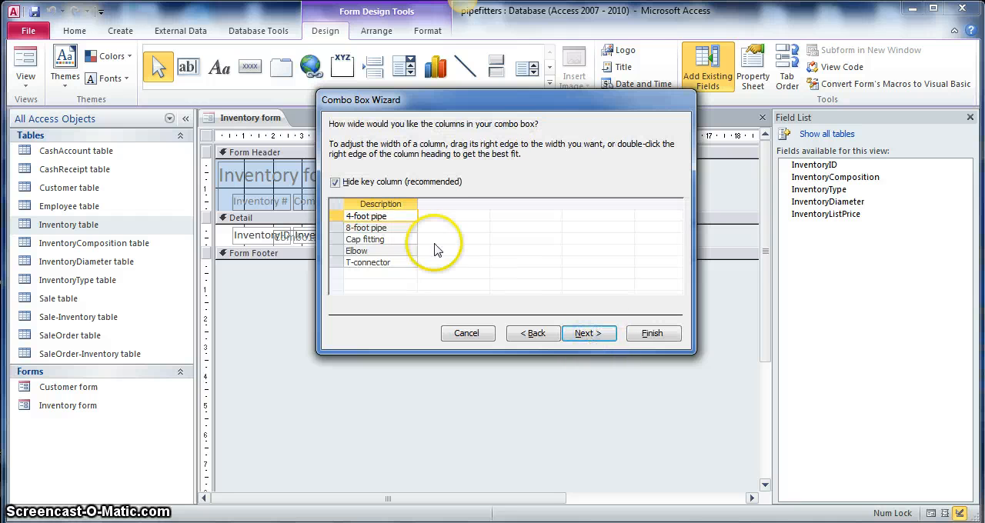
# Step: Narrow the combo box's Description column to fit its entries and store the selected value in the InventoryType field
pyautogui.moveTo(416, 204); pyautogui.dragTo(395, 205)
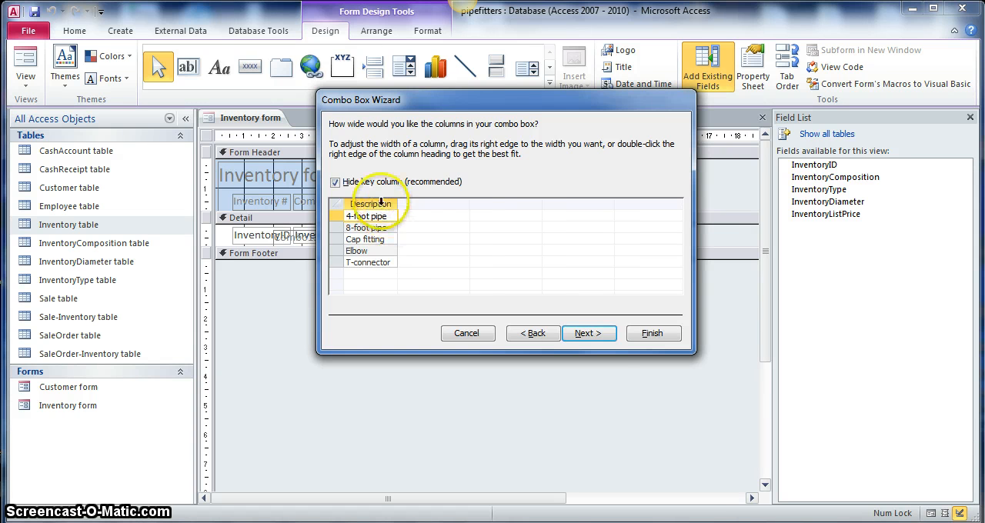
pyautogui.click(586, 333)
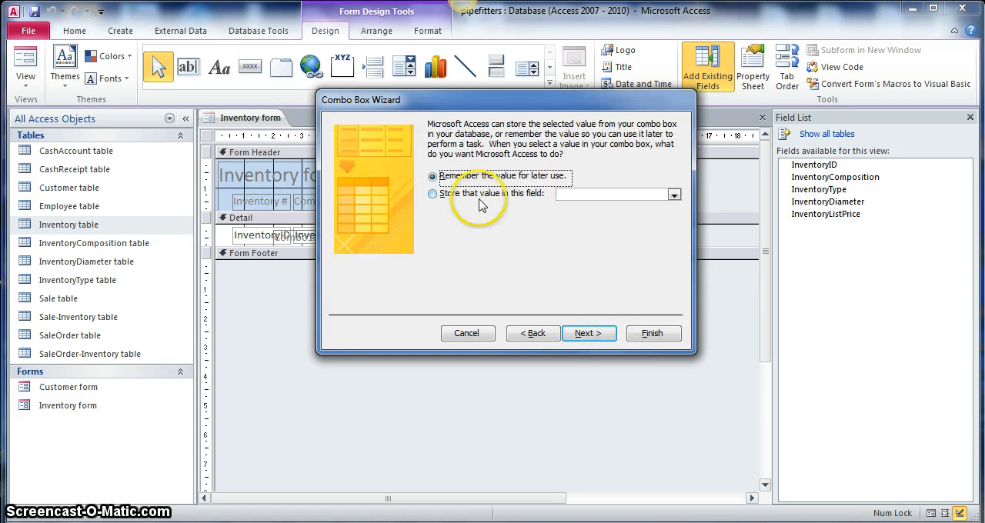
pyautogui.click(480, 199)
pyautogui.click(673, 195)
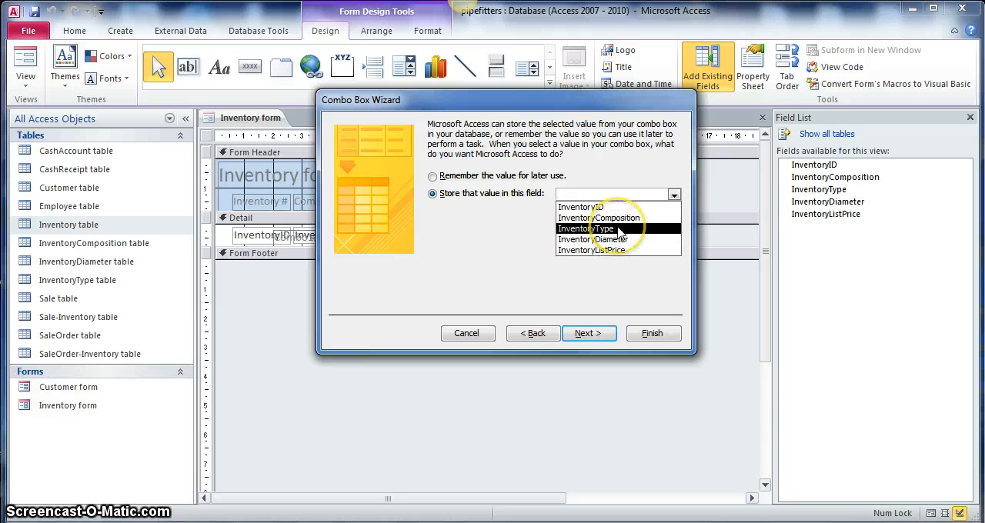
pyautogui.click(620, 229)
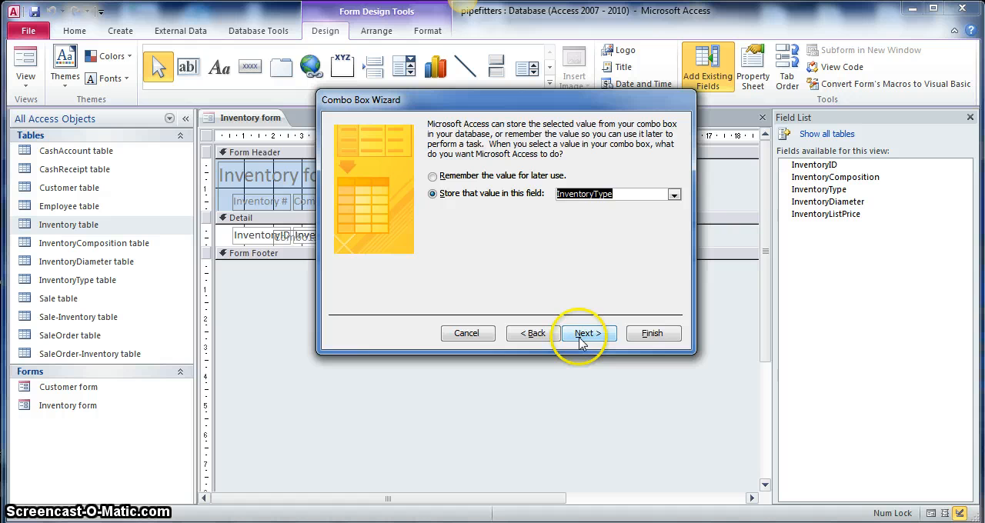
pyautogui.click(582, 336)
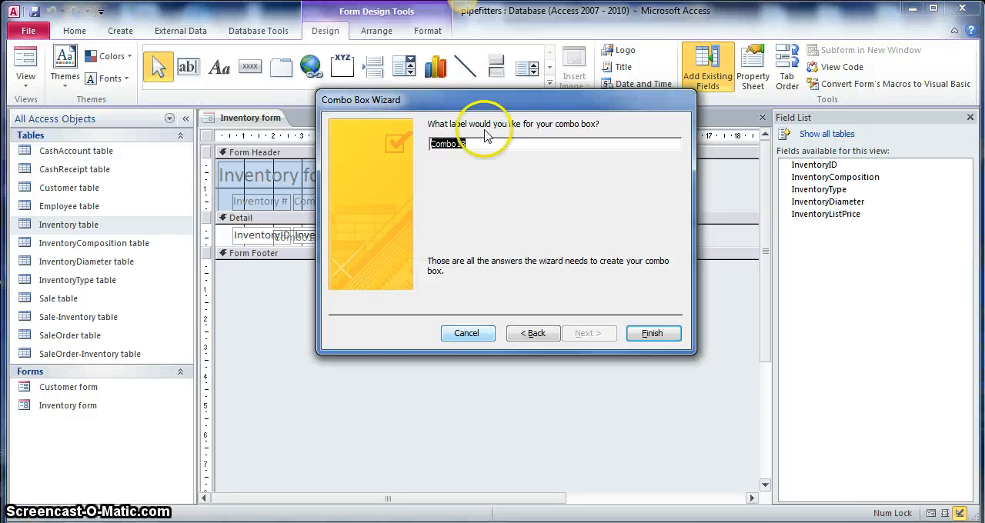
pyautogui.moveTo(520, 104); pyautogui.dragTo(625, 245)
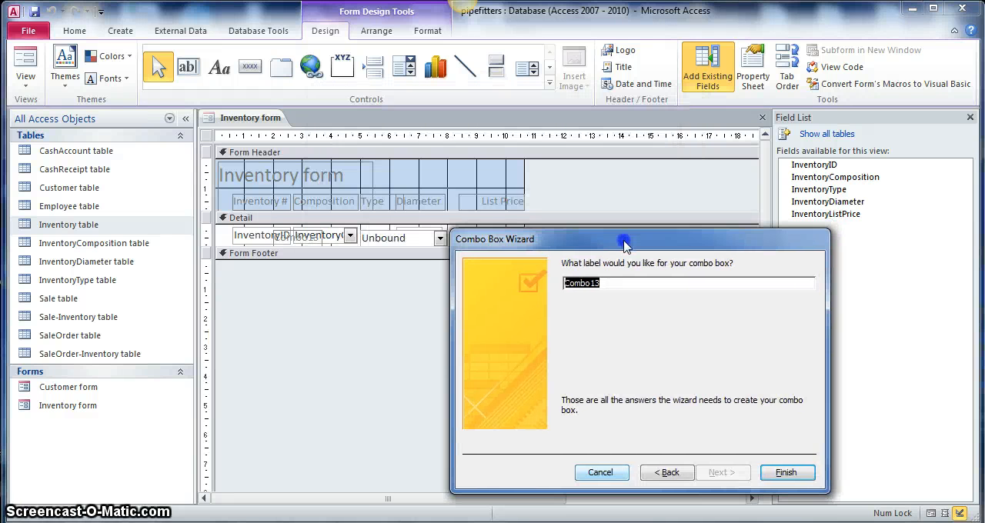